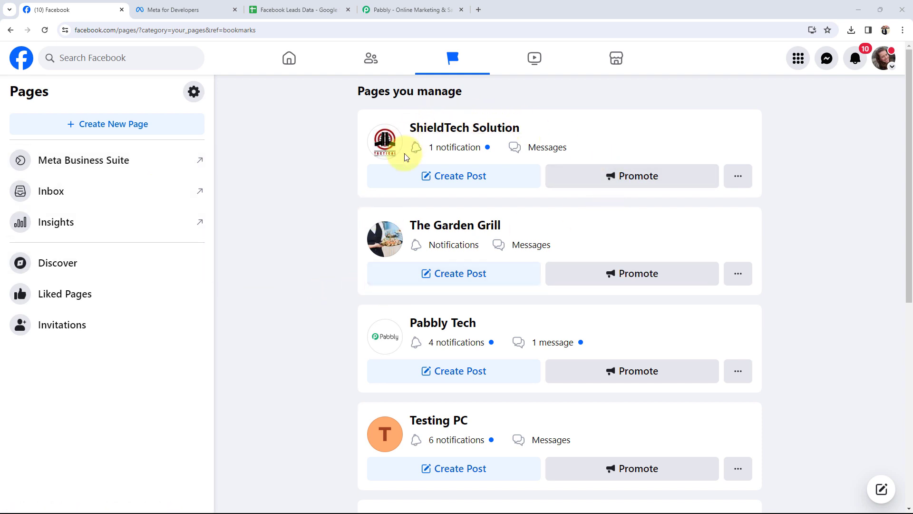
Step: Switch to the Facebook Leads Data spreadsheet with Full Name, Email and Contact Number headers
{"action": "left_click", "coordinate": [274, 3]}
Step: Check the empty cells A2 and B2 in the leads sheet, then go to the Pabbly homepage
{"action": "left_click", "coordinate": [90, 180]}
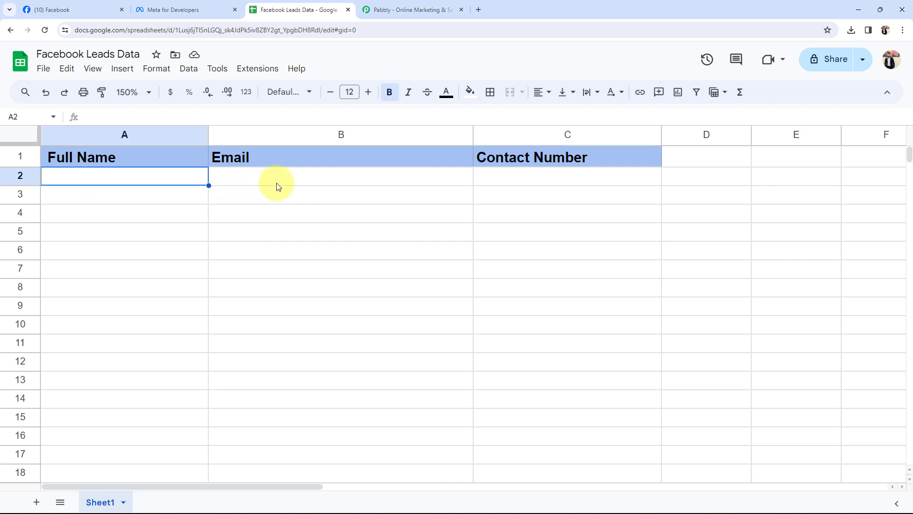
{"action": "left_click", "coordinate": [285, 185]}
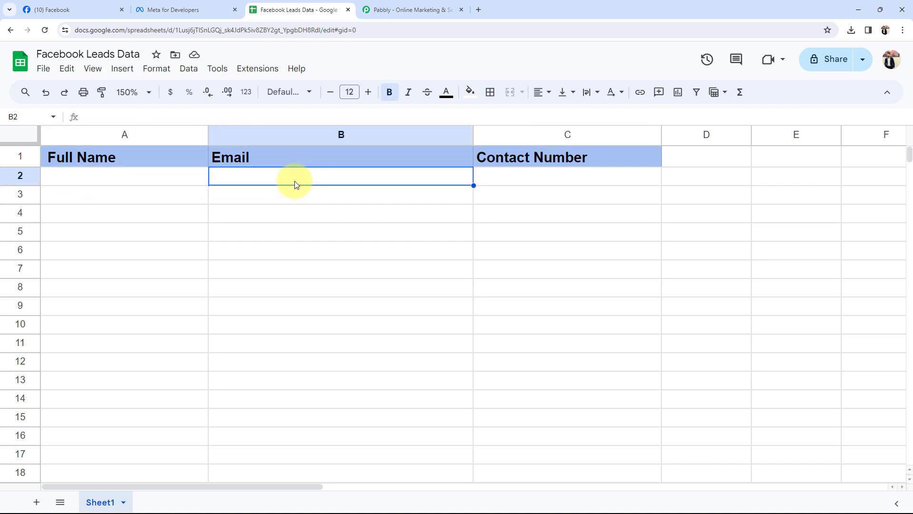
{"action": "left_click", "coordinate": [98, 4]}
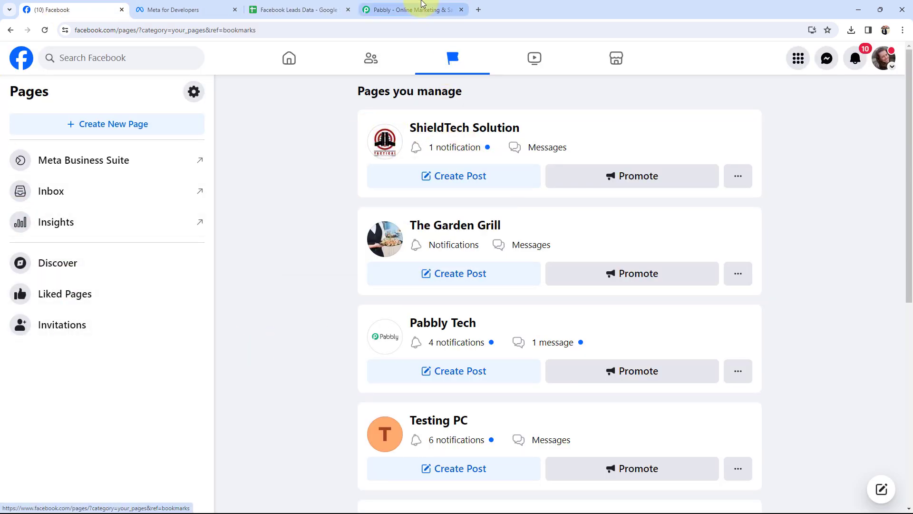
{"action": "left_click", "coordinate": [406, 10]}
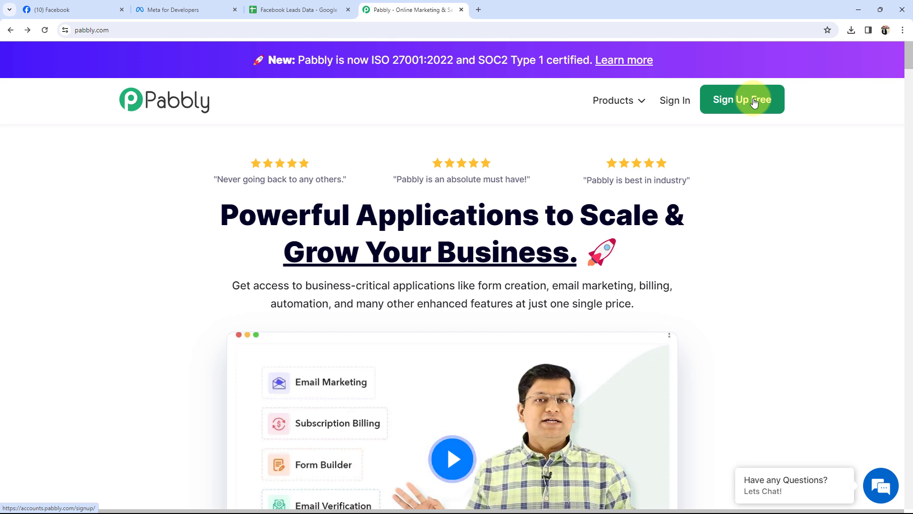
Step: Sign in to Pabbly and launch Pabbly Connect from the All Apps page
{"action": "left_click", "coordinate": [674, 100]}
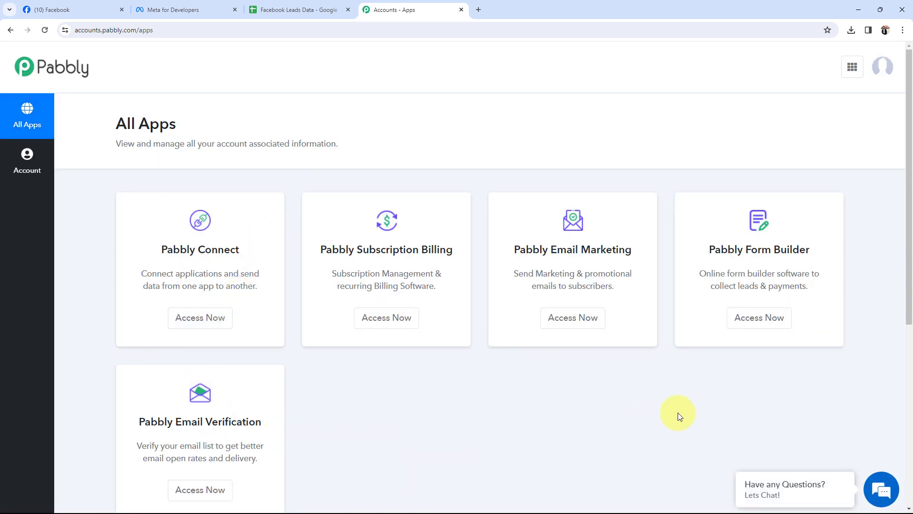
{"action": "triple_click", "coordinate": [178, 251]}
{"action": "left_click", "coordinate": [201, 317]}
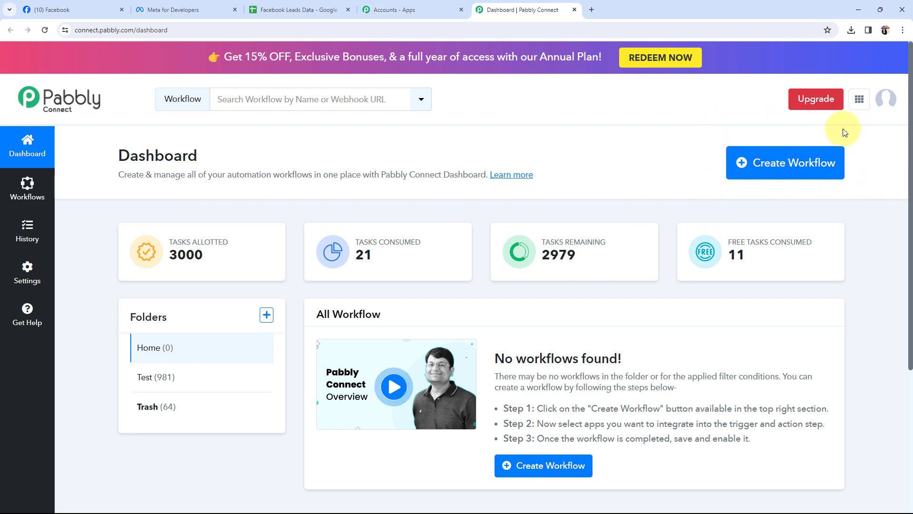
Step: Create a workflow named 'Add Arms Industries Lead to Google Sheets' in the Home folder
{"action": "left_click", "coordinate": [787, 171]}
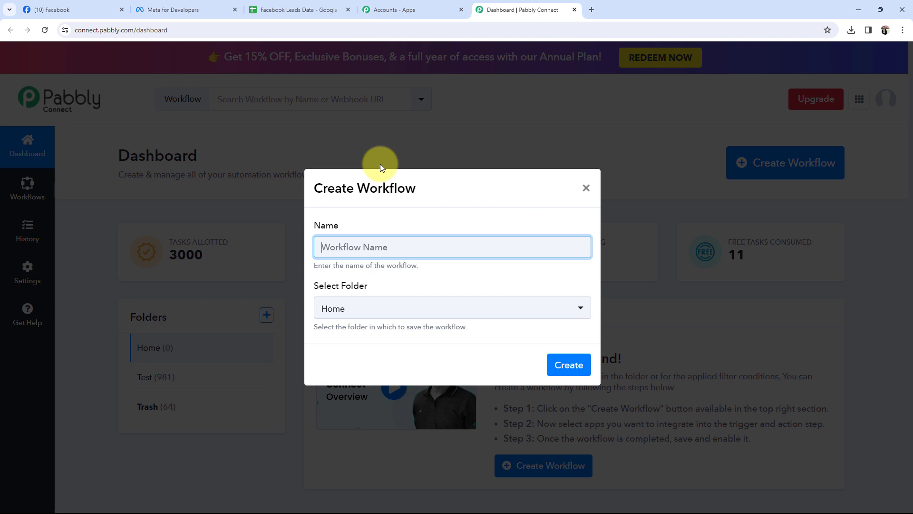
{"action": "type", "text": "Add Arms Industries Lead to Google Sheets"}
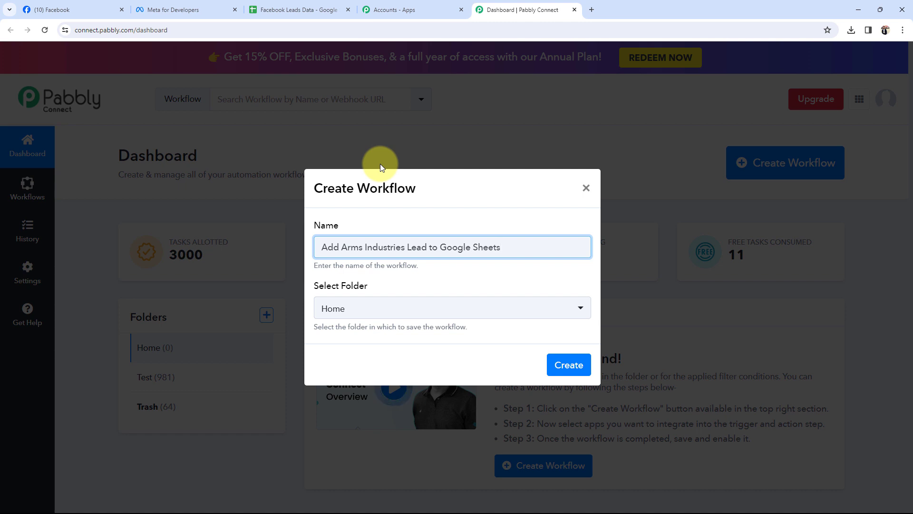
{"action": "left_click", "coordinate": [352, 315]}
{"action": "left_click", "coordinate": [328, 365]}
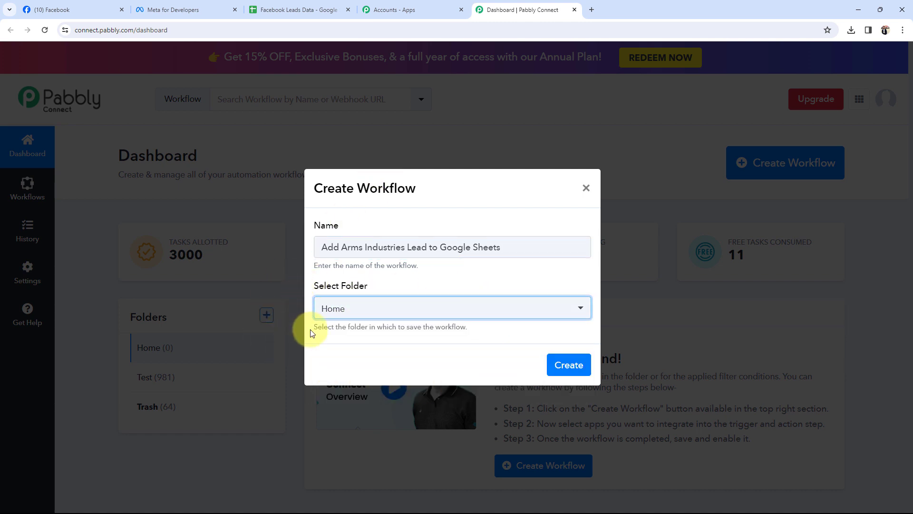
{"action": "left_click", "coordinate": [571, 366]}
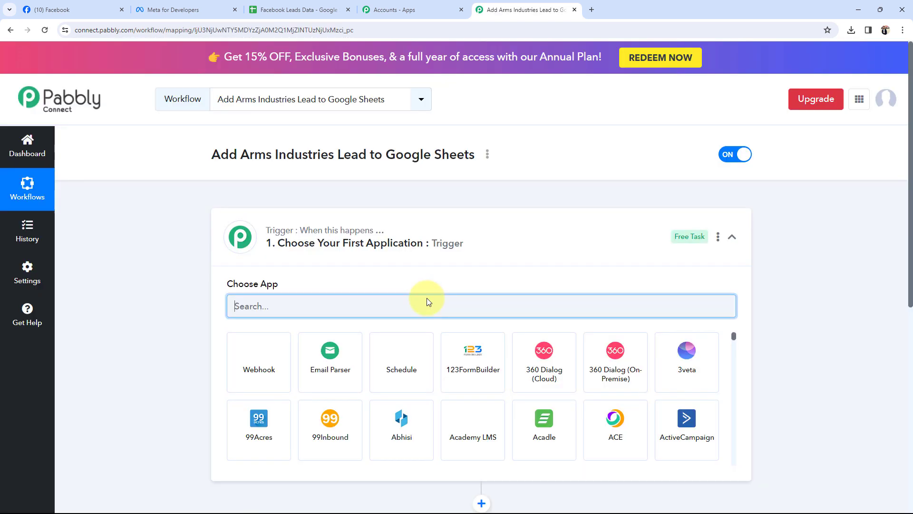
Step: Collapse the trigger step's Choose App grid so both empty steps are visible
{"action": "left_click", "coordinate": [404, 231]}
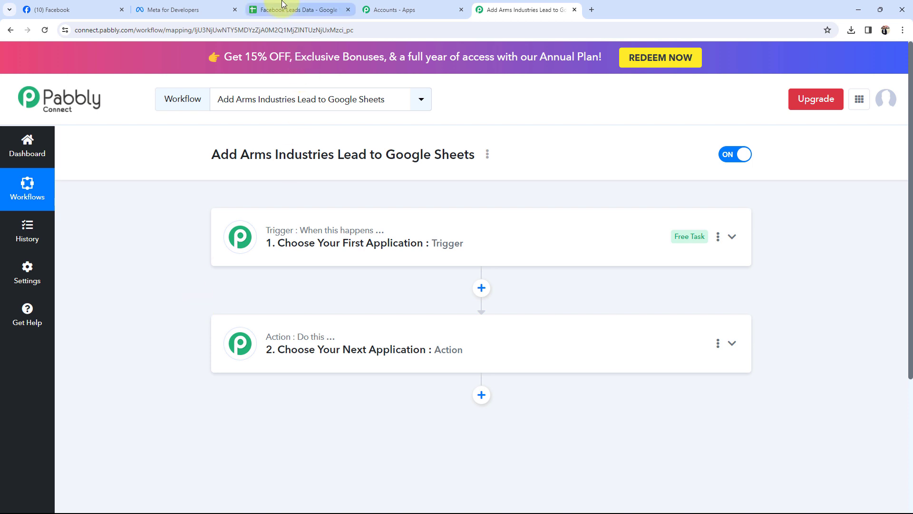
Step: Glance at cell A4 in the leads sheet, then open the ShieldTech Solution Facebook page
{"action": "left_click", "coordinate": [295, 9]}
{"action": "left_click", "coordinate": [124, 213]}
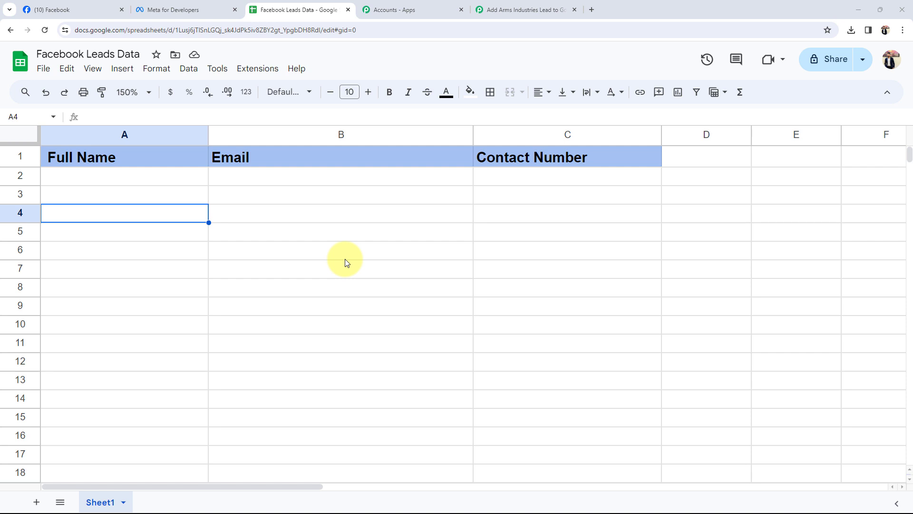
{"action": "left_click", "coordinate": [538, 11]}
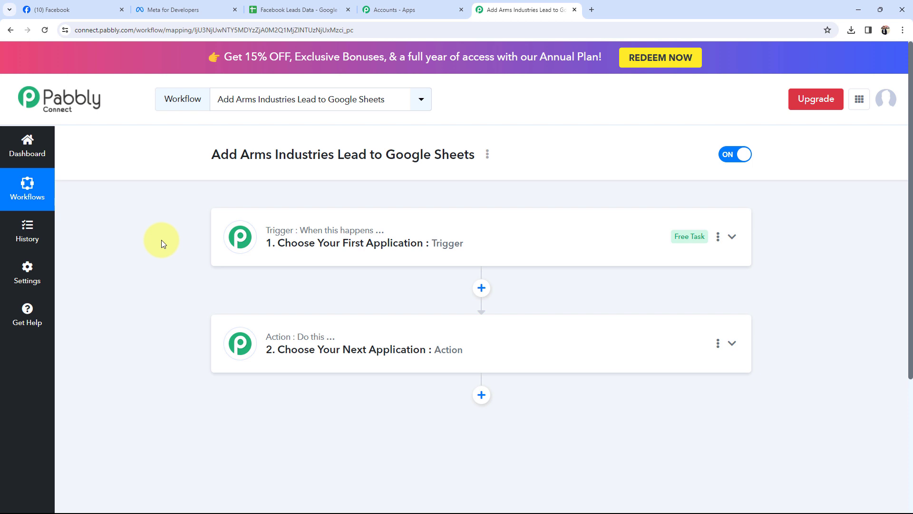
{"action": "left_click", "coordinate": [53, 10]}
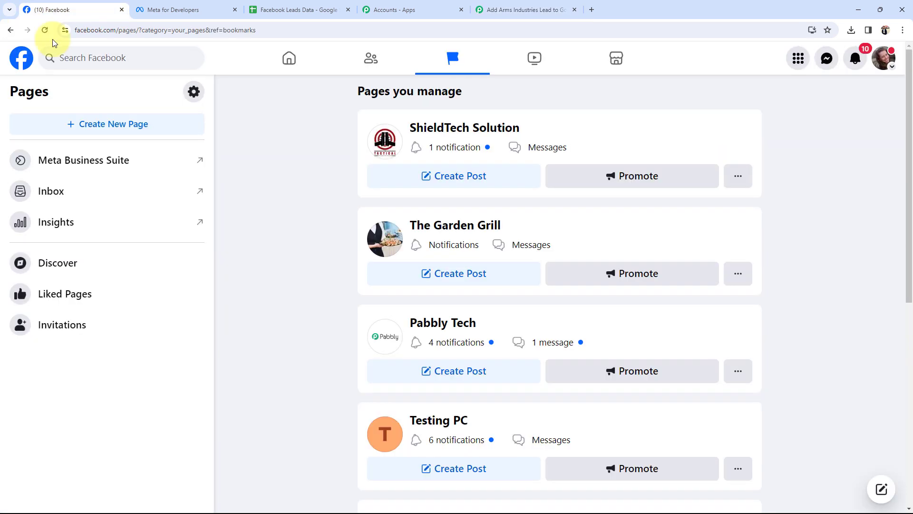
{"action": "left_click", "coordinate": [421, 129]}
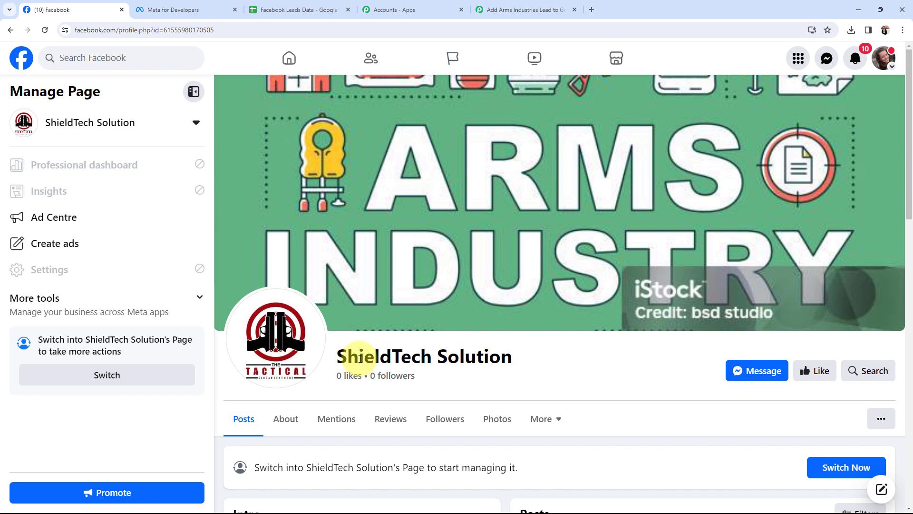
Step: Check the empty cells A3, C2, B14 and B7, then return to the Pabbly workflow
{"action": "left_click", "coordinate": [295, 10]}
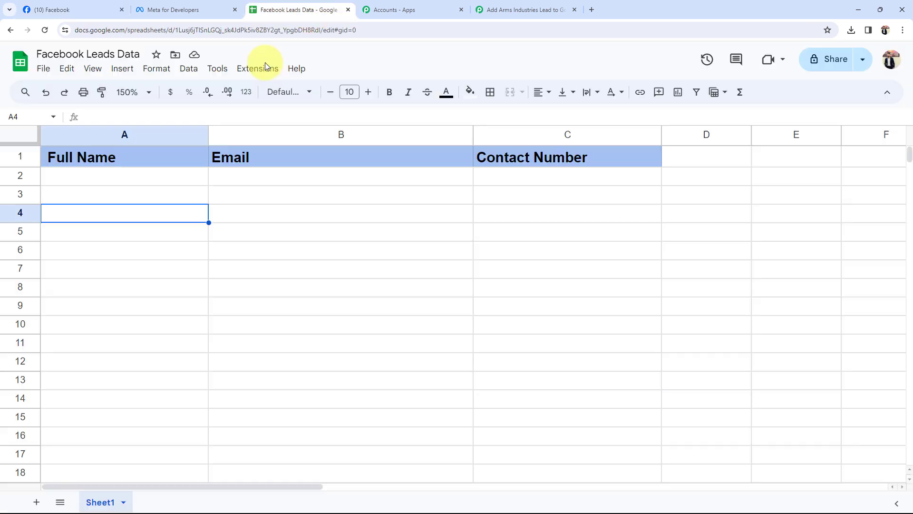
{"action": "left_click", "coordinate": [81, 193]}
{"action": "left_click", "coordinate": [536, 183]}
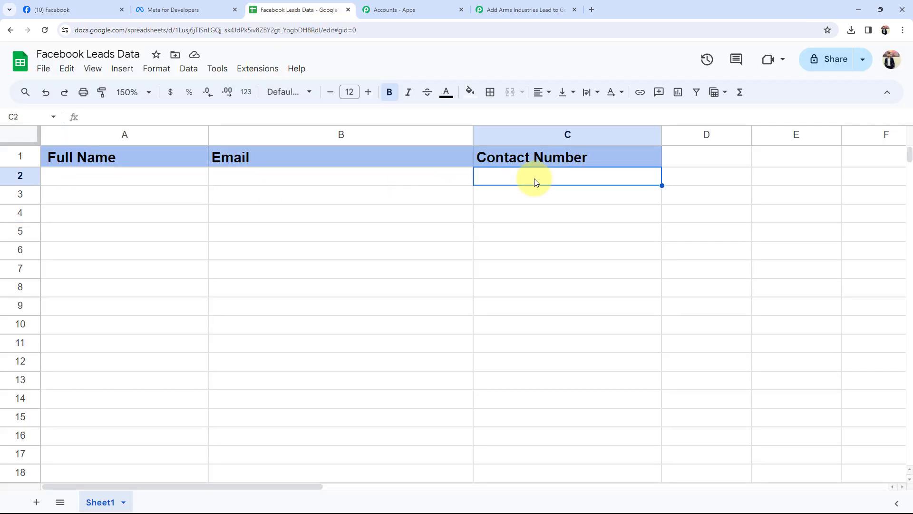
{"action": "left_click", "coordinate": [445, 396]}
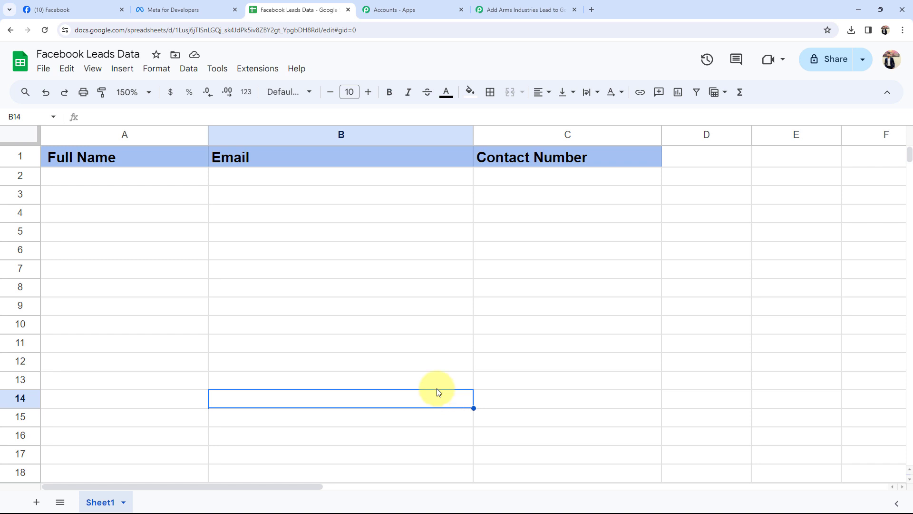
{"action": "left_click", "coordinate": [73, 8]}
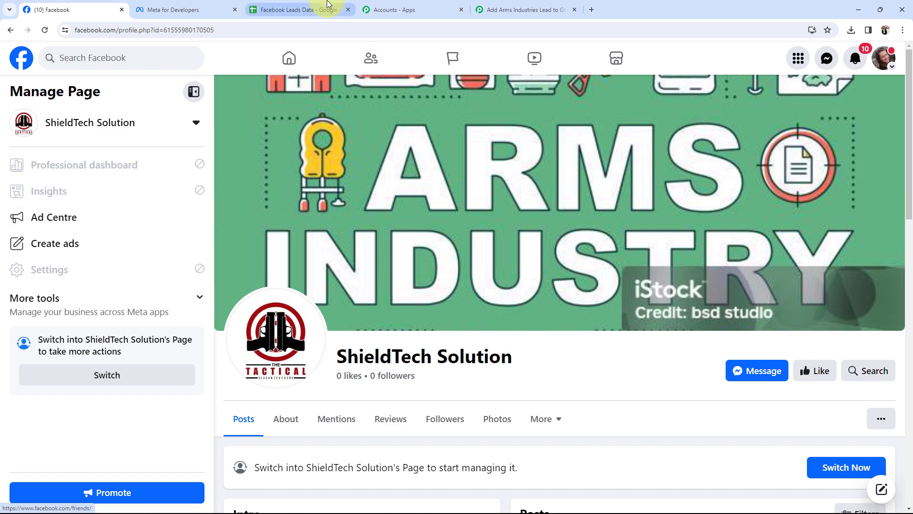
{"action": "left_click", "coordinate": [309, 10]}
{"action": "left_click", "coordinate": [257, 269]}
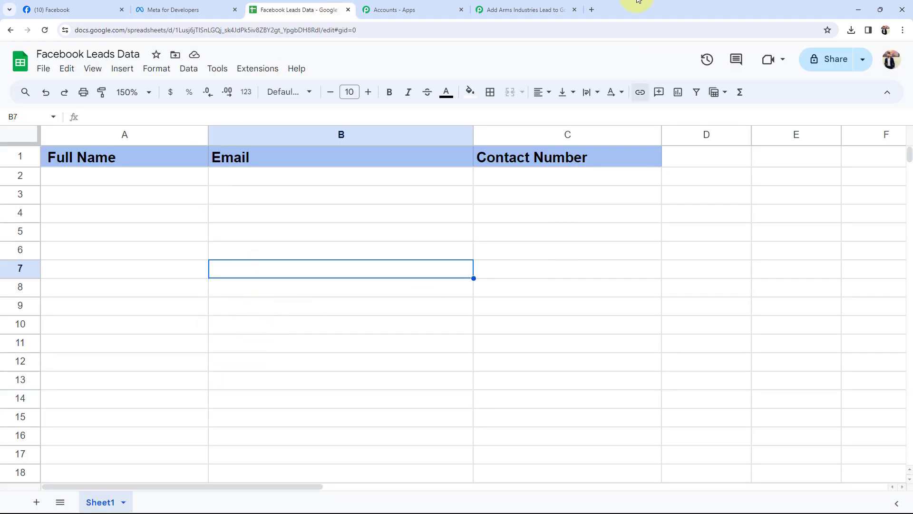
{"action": "left_click", "coordinate": [523, 10]}
Step: Set the trigger to Facebook Lead Ads with New Lead (Instant), then expand Action step 2
{"action": "left_click", "coordinate": [290, 307]}
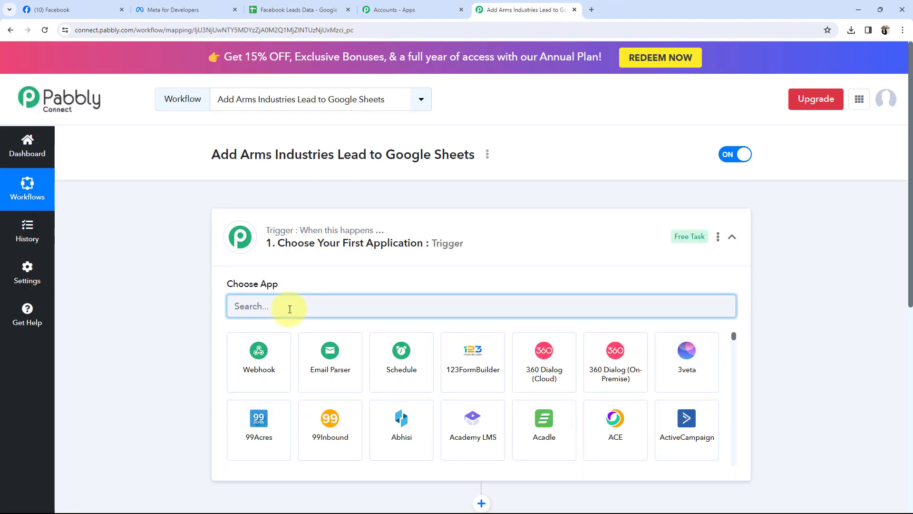
{"action": "type", "text": "face"}
{"action": "left_click", "coordinate": [330, 357]}
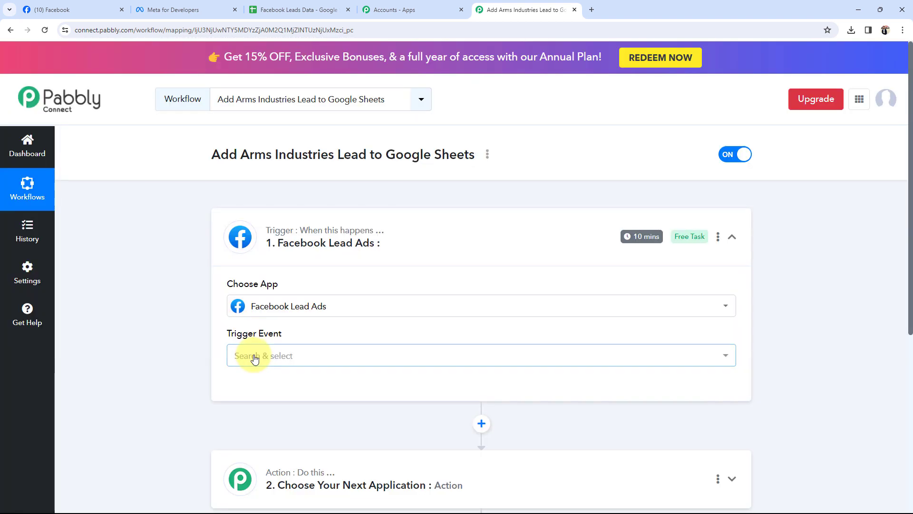
{"action": "left_click", "coordinate": [255, 359]}
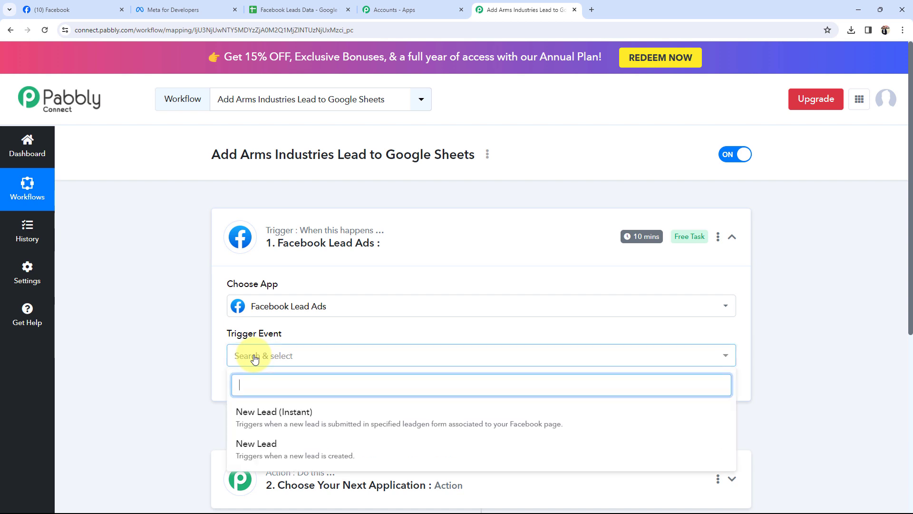
{"action": "left_click", "coordinate": [259, 412]}
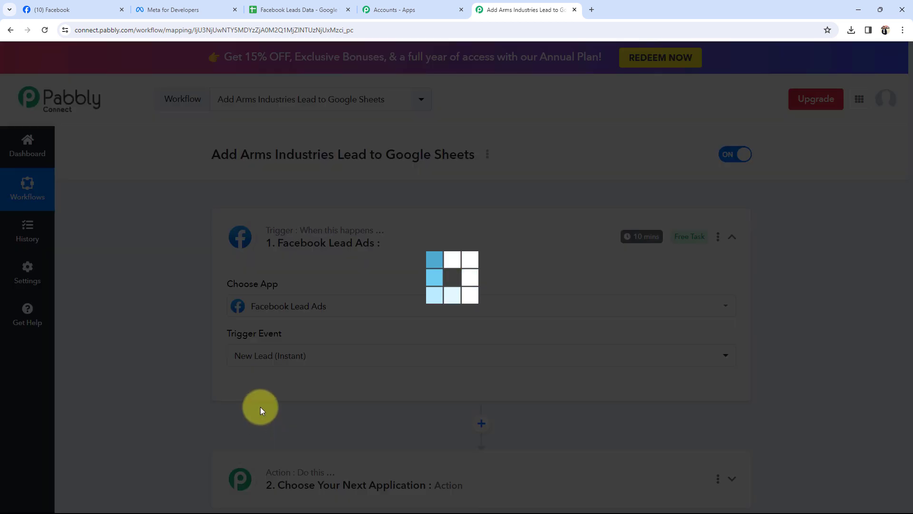
{"action": "scroll", "coordinate": [170, 378], "scroll_direction": "down", "scroll_amount": 3}
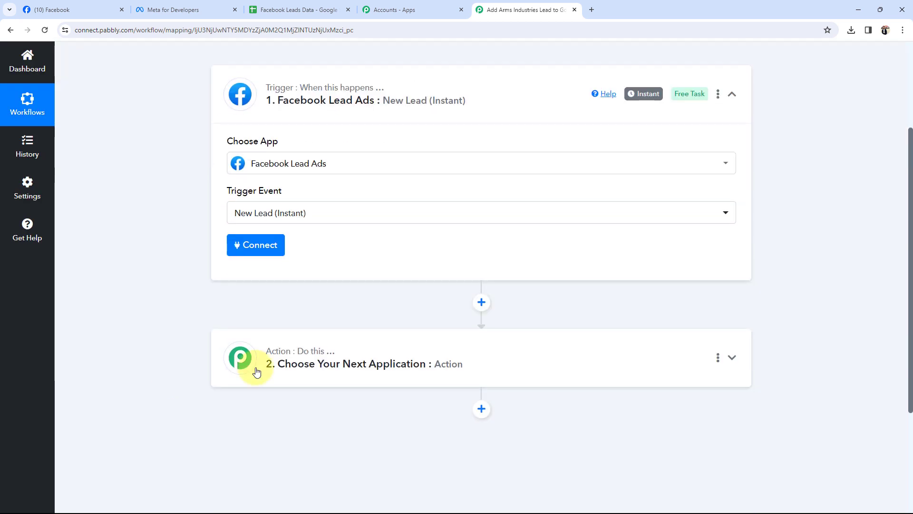
{"action": "left_click", "coordinate": [257, 355]}
Step: Set the action step to Google Sheets with the Add New Row event
{"action": "left_click", "coordinate": [259, 246]}
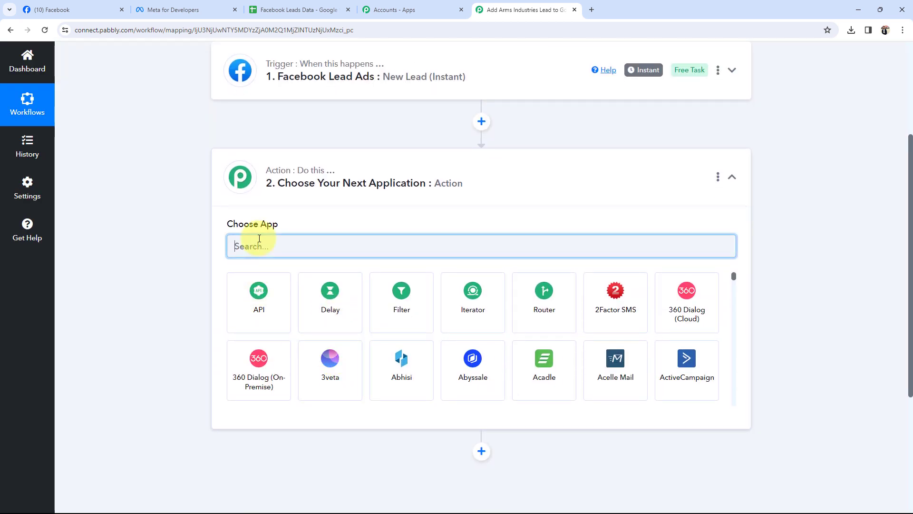
{"action": "type", "text": "g"}
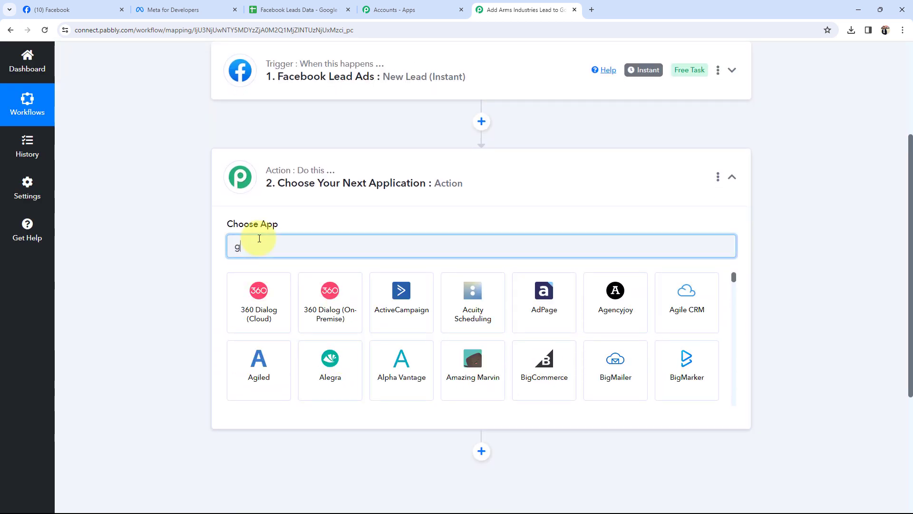
{"action": "type", "text": "oog"}
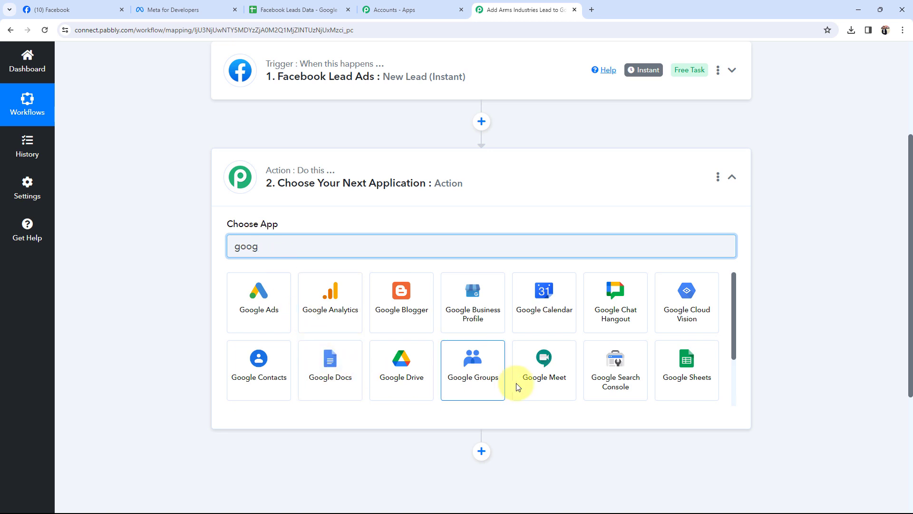
{"action": "left_click", "coordinate": [690, 369]}
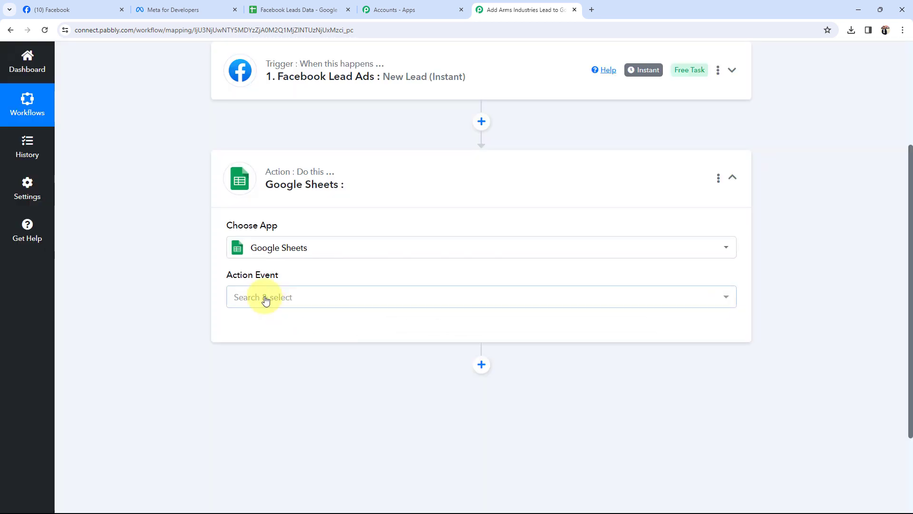
{"action": "left_click", "coordinate": [265, 297]}
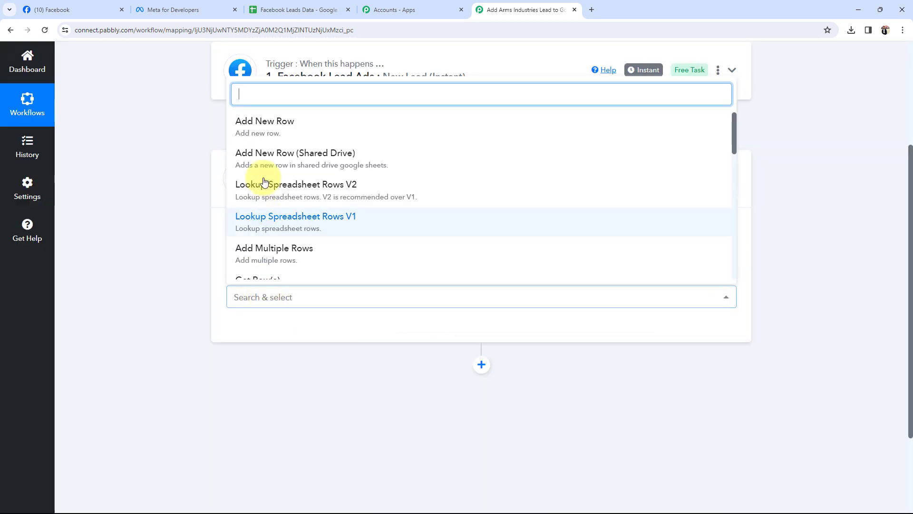
{"action": "left_click", "coordinate": [255, 129]}
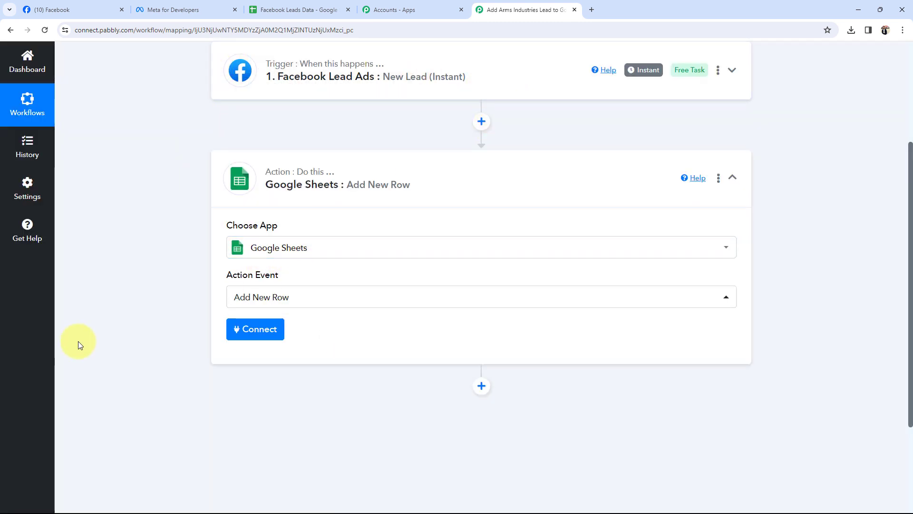
Step: Collapse the action card, reopen the Facebook Lead Ads trigger, and view the ShieldTech Solution page
{"action": "scroll", "coordinate": [119, 452], "scroll_direction": "up", "scroll_amount": 1}
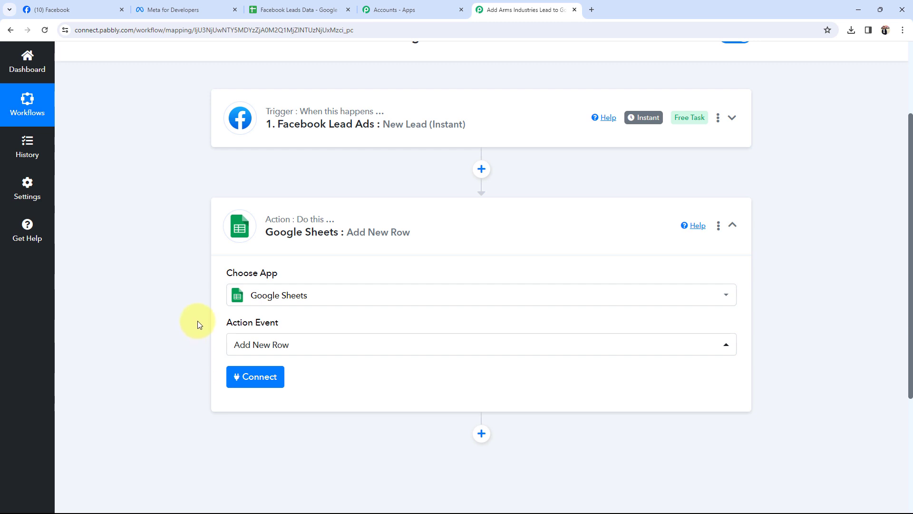
{"action": "scroll", "coordinate": [271, 264], "scroll_direction": "down", "scroll_amount": 1}
{"action": "left_click", "coordinate": [333, 185]}
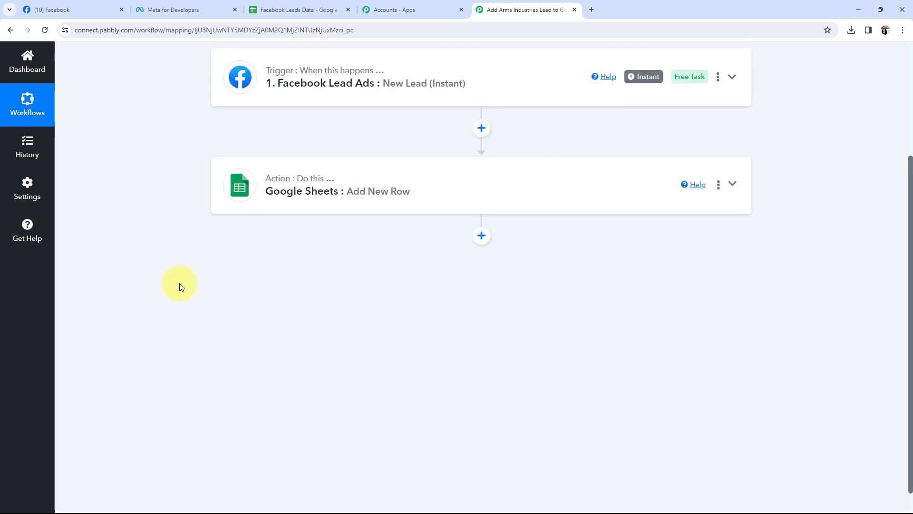
{"action": "scroll", "coordinate": [179, 283], "scroll_direction": "up", "scroll_amount": 3}
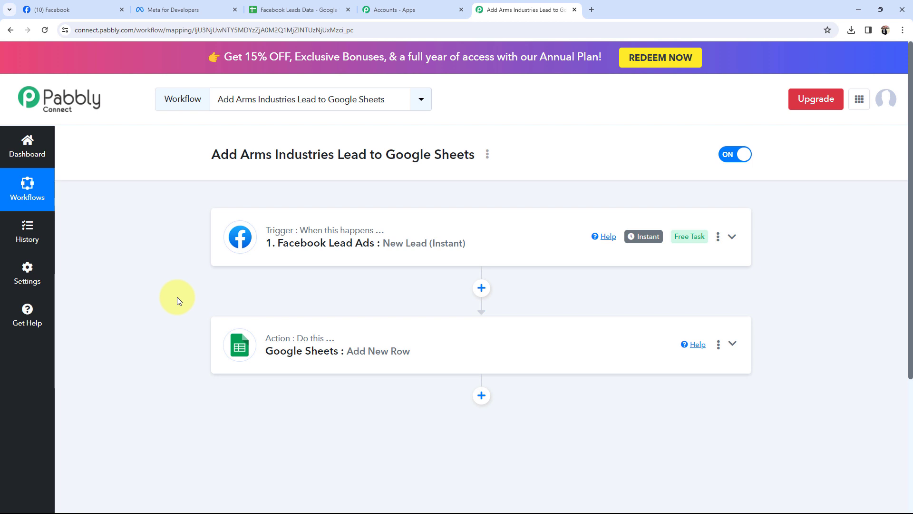
{"action": "left_click", "coordinate": [352, 256]}
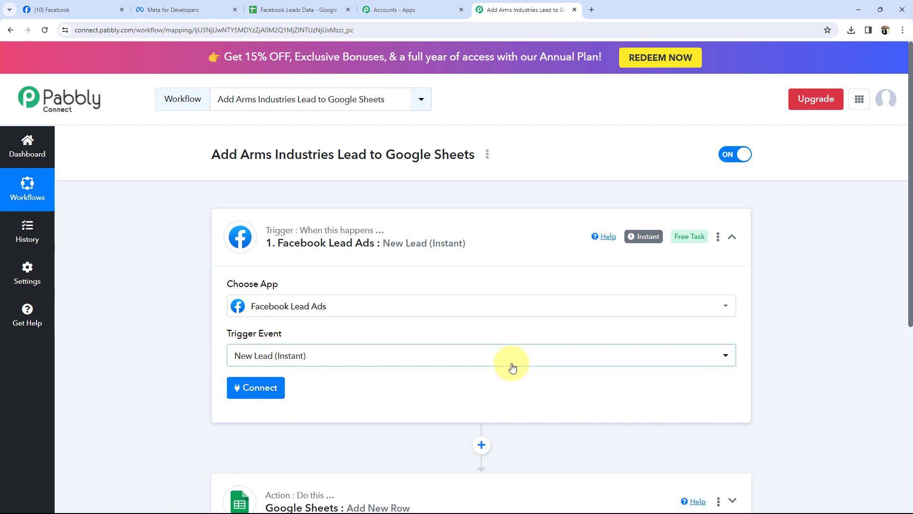
{"action": "left_click", "coordinate": [71, 9]}
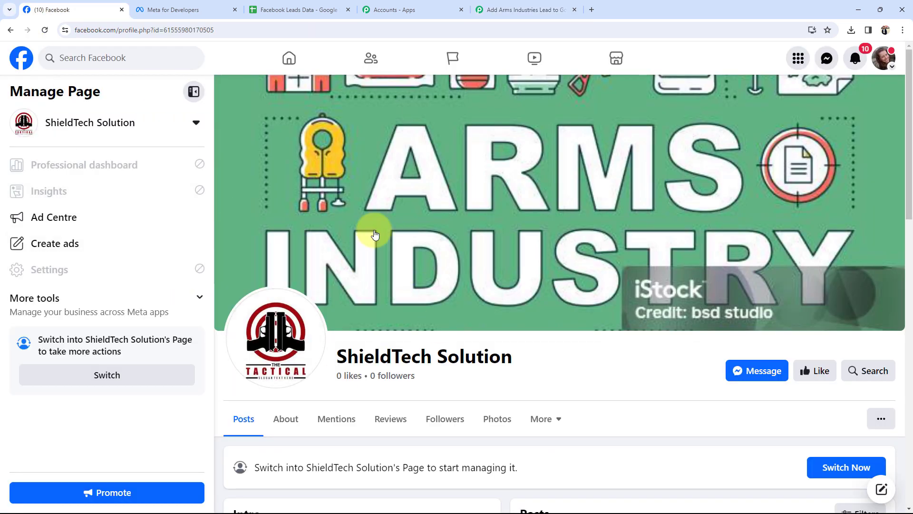
Step: Add and authorise a new Facebook Lead Ads connection for the ShieldTech Solution page
{"action": "left_click", "coordinate": [523, 9]}
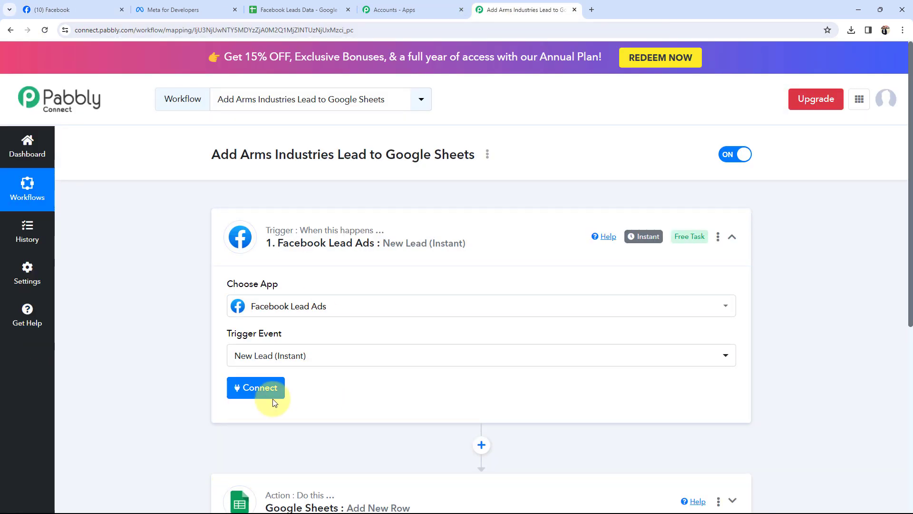
{"action": "left_click", "coordinate": [257, 388]}
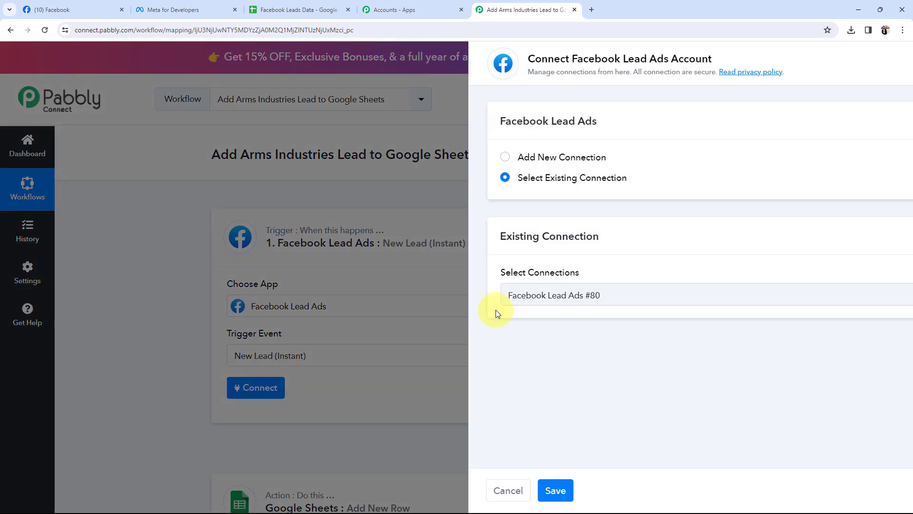
{"action": "left_click", "coordinate": [422, 157]}
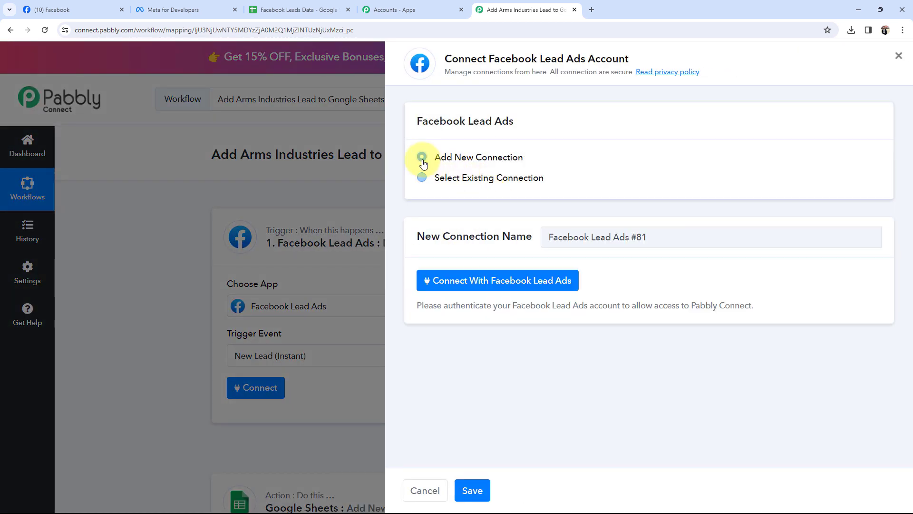
{"action": "left_click", "coordinate": [451, 279]}
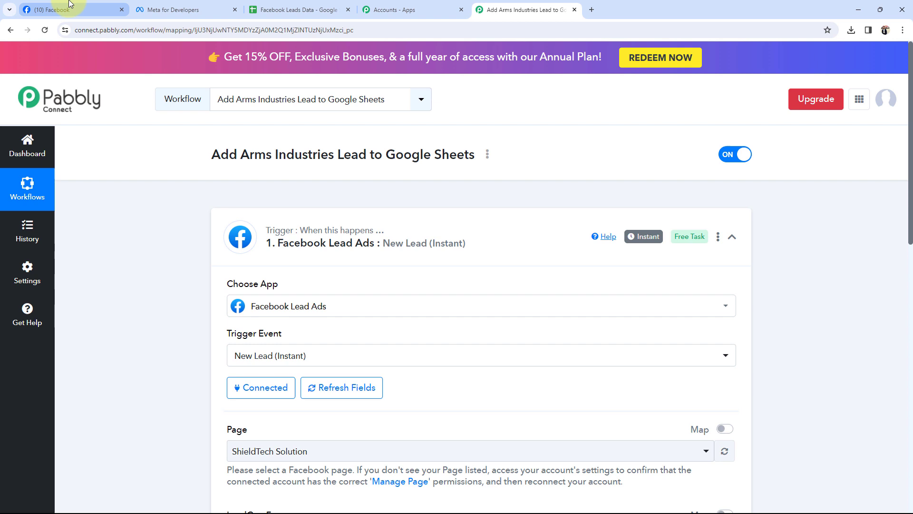
{"action": "left_click", "coordinate": [60, 9]}
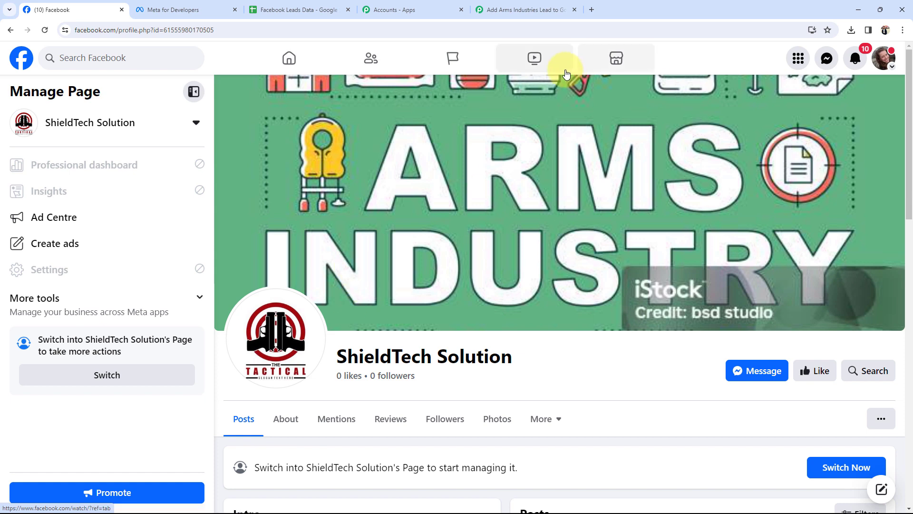
{"action": "left_click", "coordinate": [523, 9]}
Step: Choose New Lead Form as the trigger's LeadGen Form, confirming it belongs to the ShieldTech Solution page
{"action": "scroll", "coordinate": [140, 272], "scroll_direction": "down", "scroll_amount": 4}
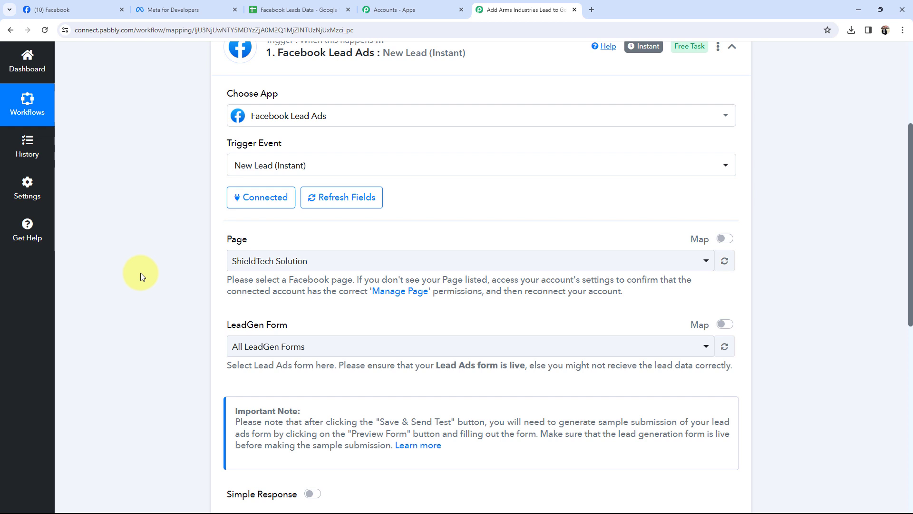
{"action": "scroll", "coordinate": [141, 272], "scroll_direction": "down", "scroll_amount": 2}
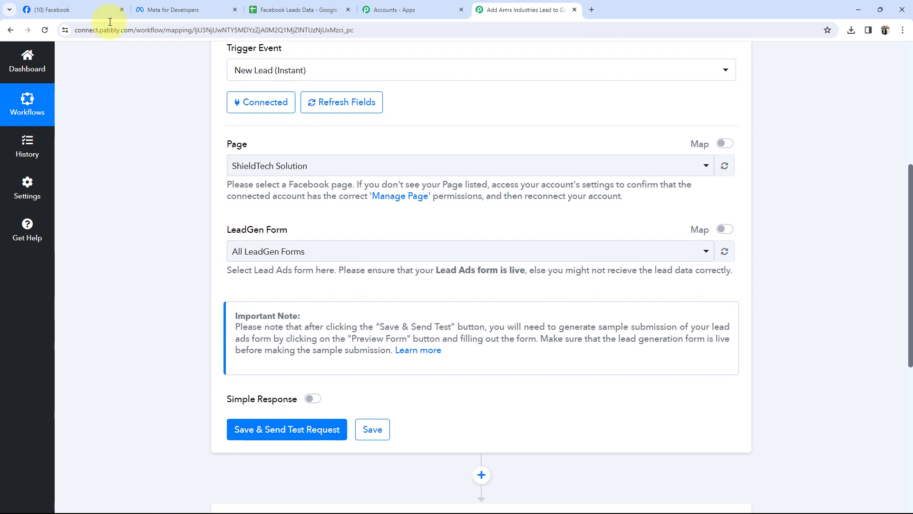
{"action": "mouse_move", "coordinate": [470, 166]}
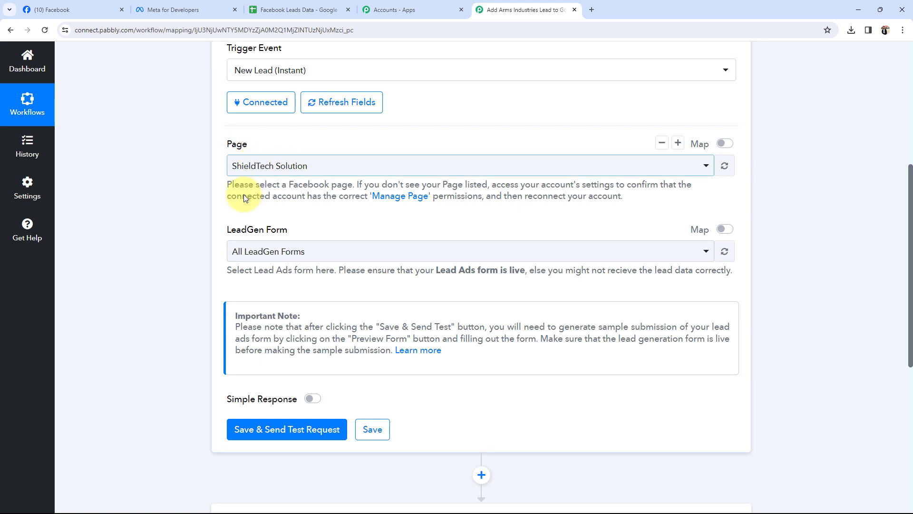
{"action": "left_click", "coordinate": [243, 251]}
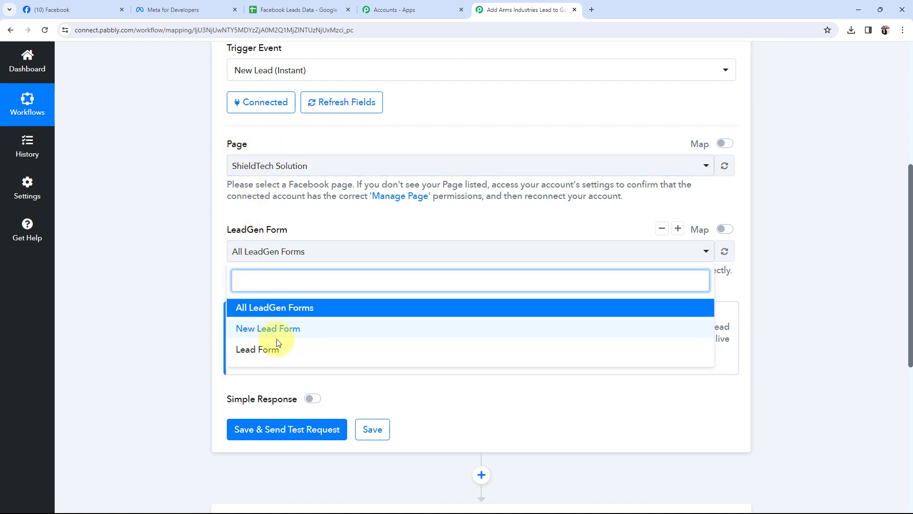
{"action": "left_click", "coordinate": [72, 10]}
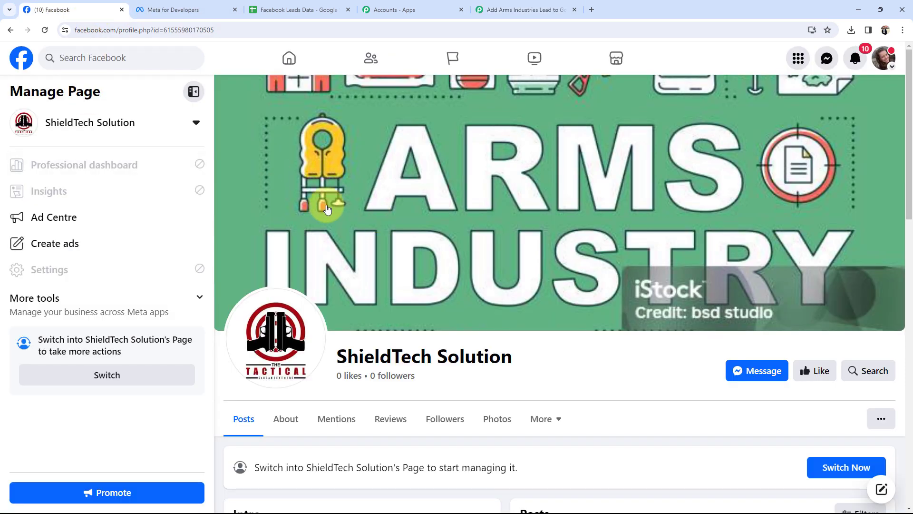
{"action": "left_click", "coordinate": [523, 10]}
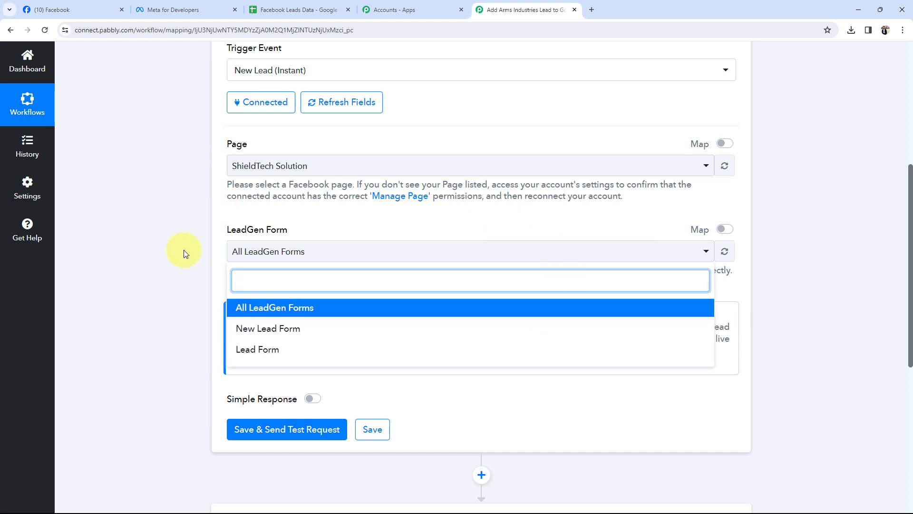
{"action": "left_click", "coordinate": [247, 335]}
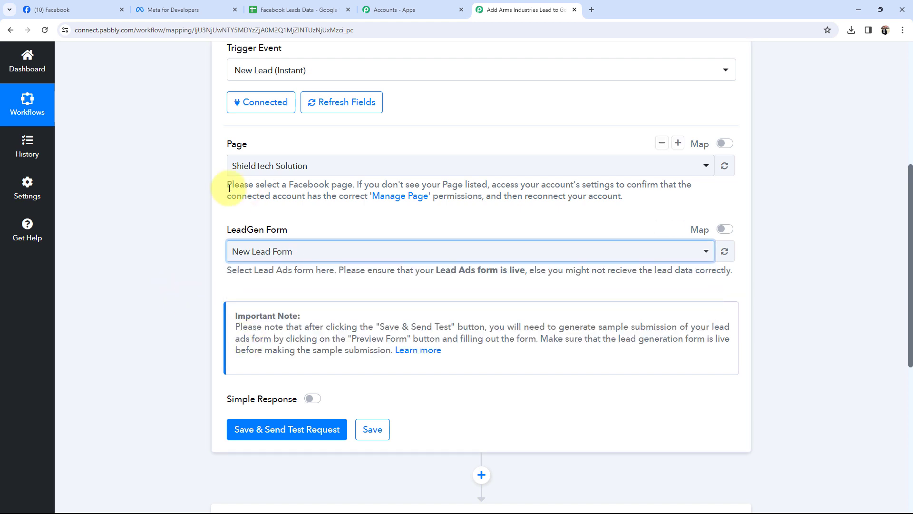
{"action": "scroll", "coordinate": [157, 315], "scroll_direction": "down", "scroll_amount": 2}
Step: Save the trigger and send a test request, then open My Apps in Meta for Developers
{"action": "left_click", "coordinate": [233, 335]}
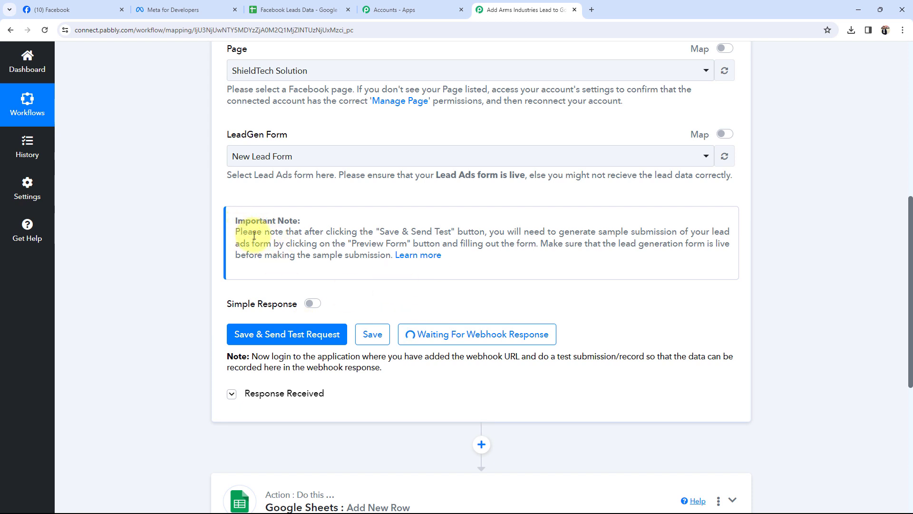
{"action": "left_click_drag", "start_coordinate": [242, 232], "coordinate": [386, 256]}
{"action": "left_click", "coordinate": [463, 264]}
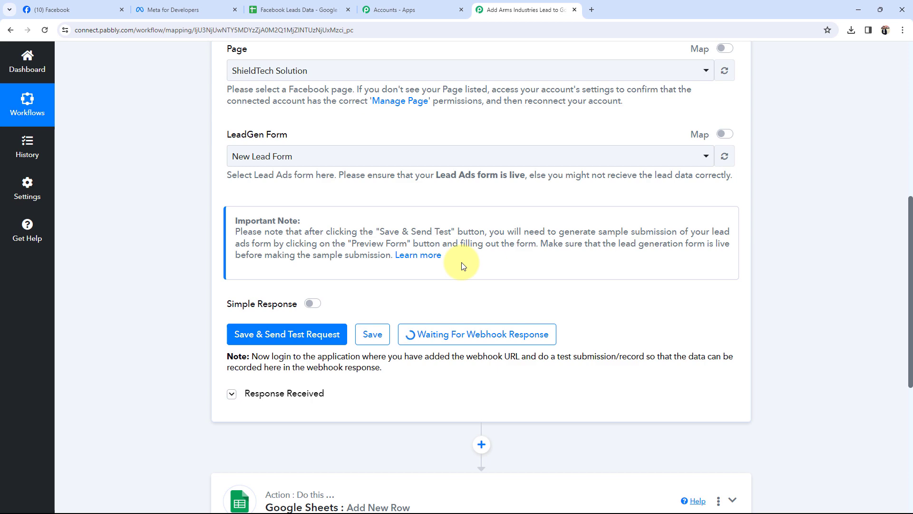
{"action": "left_click", "coordinate": [176, 10]}
{"action": "left_click", "coordinate": [813, 68]}
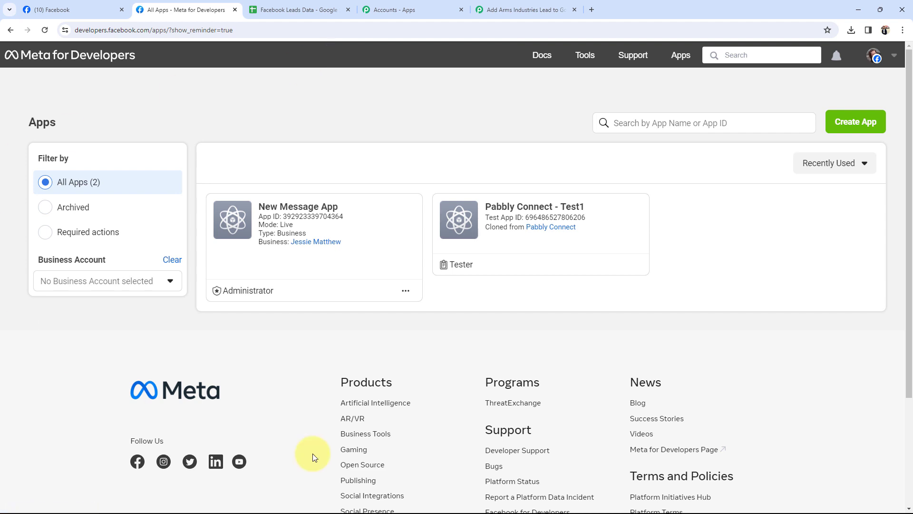
Step: Open the Lead Ads Testing Tool from the Meta developer tools page
{"action": "left_click", "coordinate": [585, 55]}
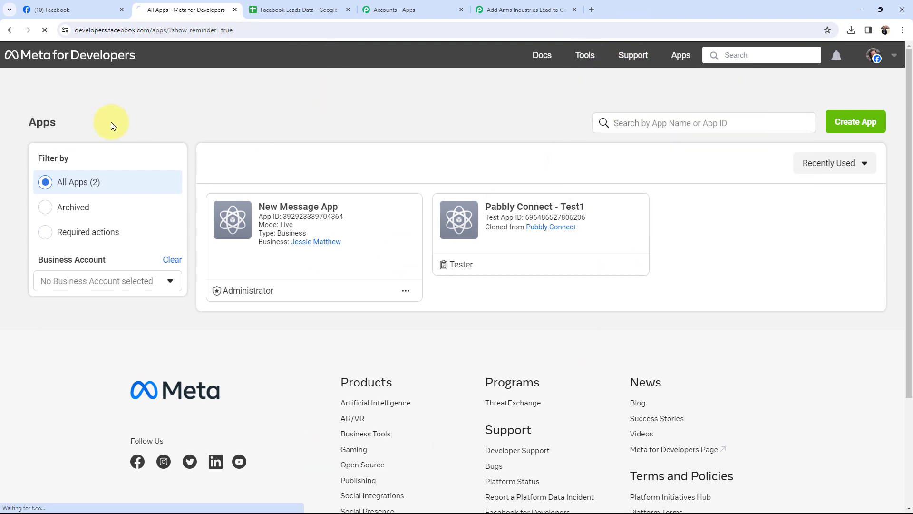
{"action": "scroll", "coordinate": [112, 324], "scroll_direction": "down", "scroll_amount": 3}
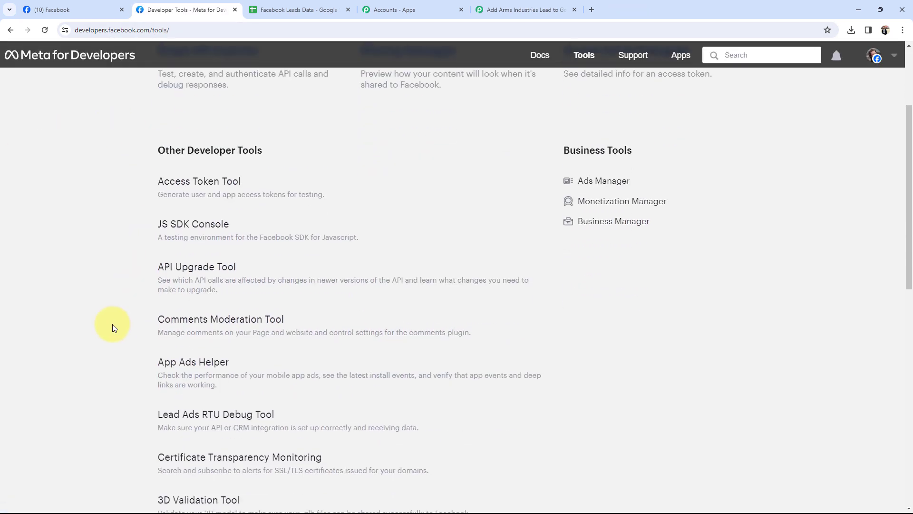
{"action": "scroll", "coordinate": [112, 324], "scroll_direction": "down", "scroll_amount": 2}
{"action": "left_click", "coordinate": [184, 321]}
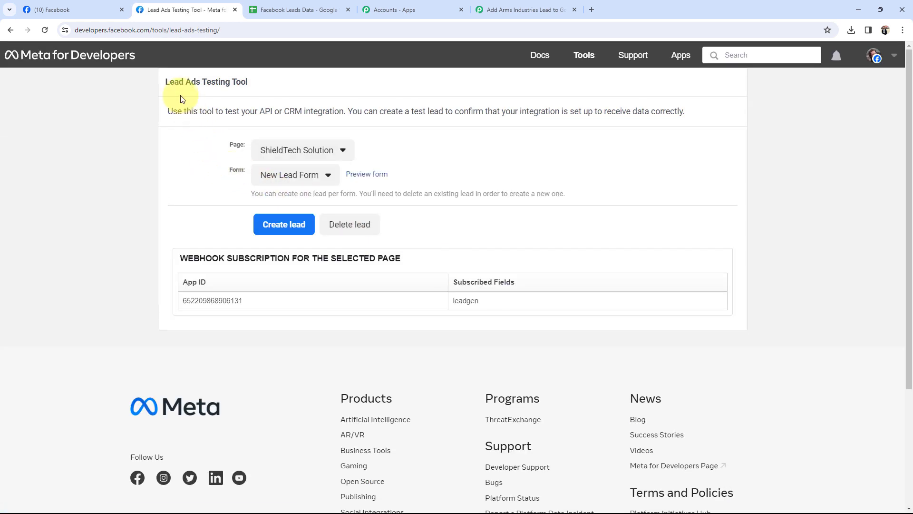
{"action": "left_click_drag", "start_coordinate": [175, 79], "coordinate": [260, 73]}
{"action": "left_click", "coordinate": [105, 187]}
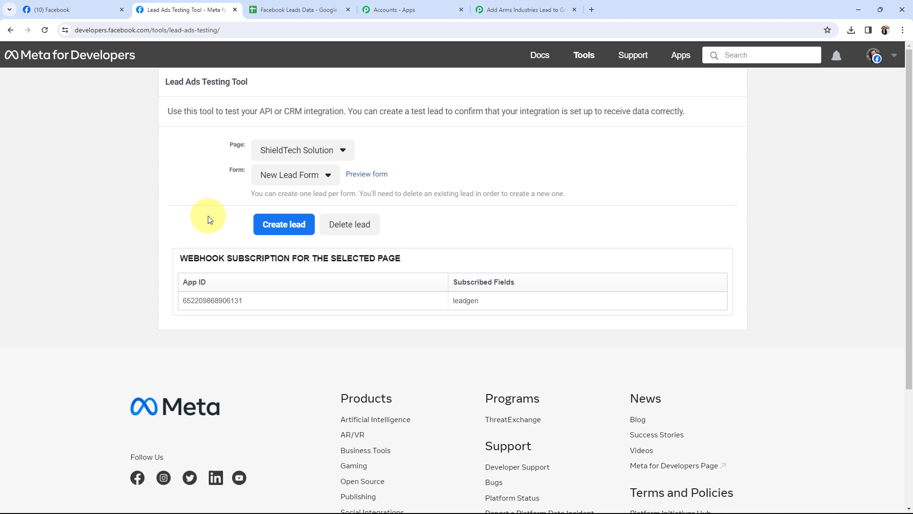
Step: Select Page ShieldTech Solution and Form New Lead Form in the testing tool
{"action": "left_click", "coordinate": [278, 157]}
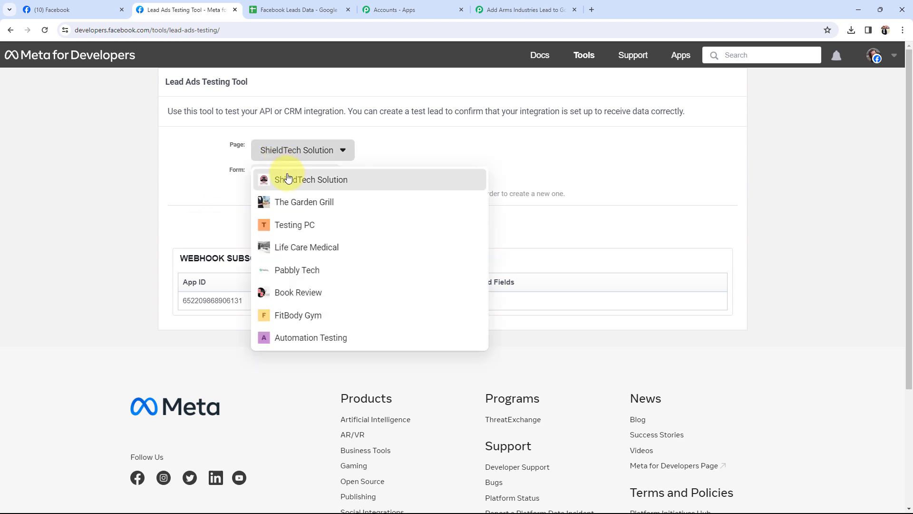
{"action": "left_click", "coordinate": [289, 179]}
{"action": "left_click", "coordinate": [294, 175]}
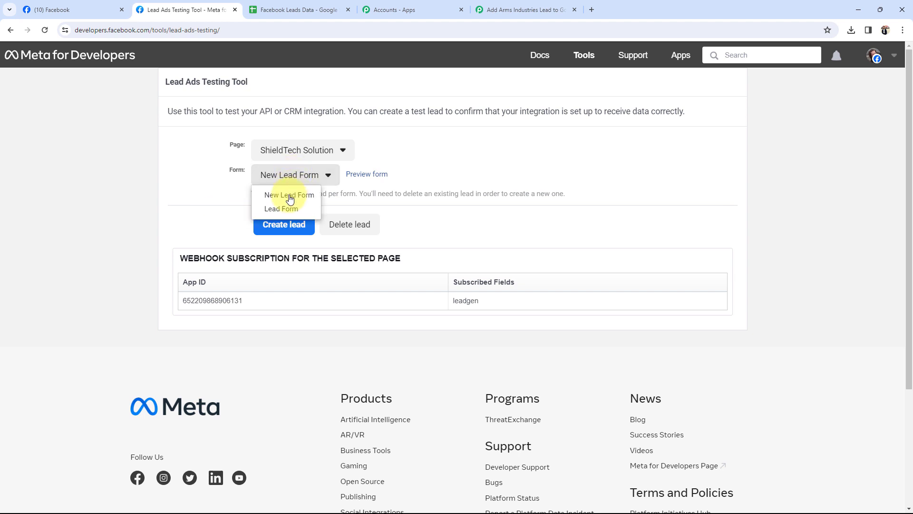
{"action": "left_click", "coordinate": [287, 196]}
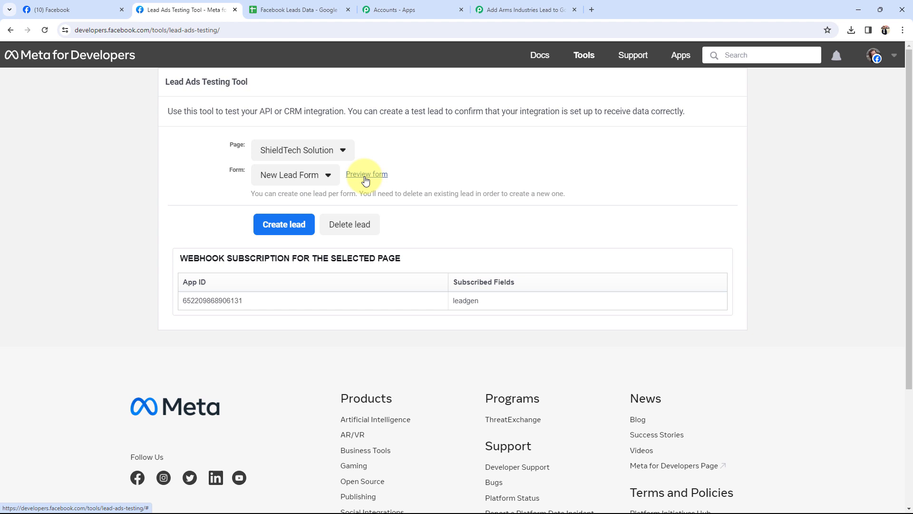
{"action": "left_click", "coordinate": [528, 10]}
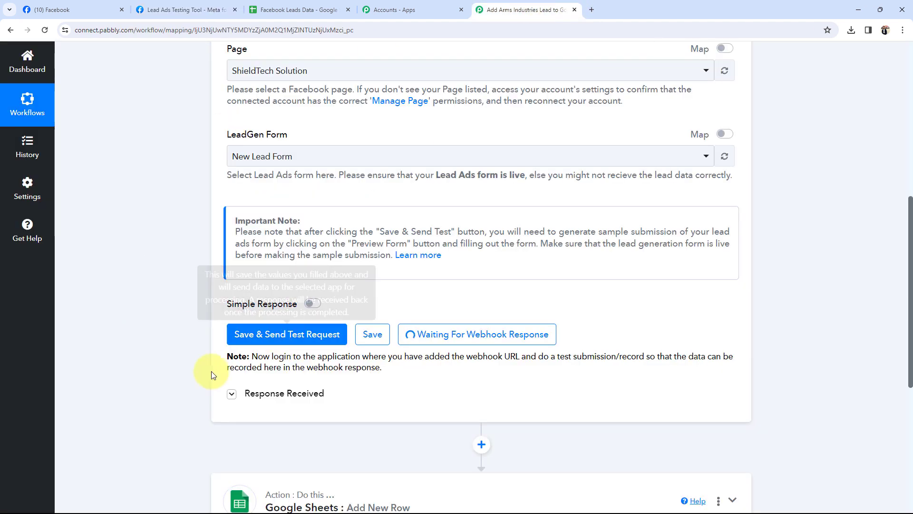
{"action": "left_click", "coordinate": [101, 5]}
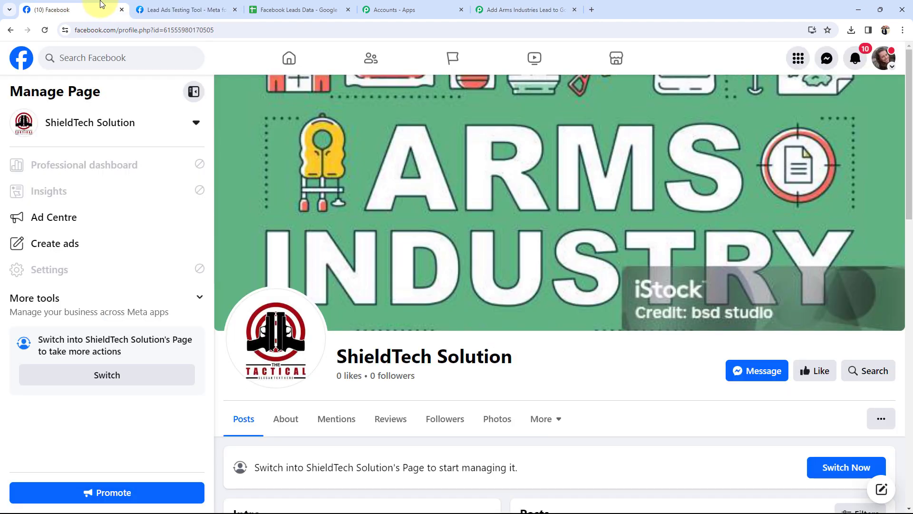
{"action": "key", "text": "ctrl+Tab"}
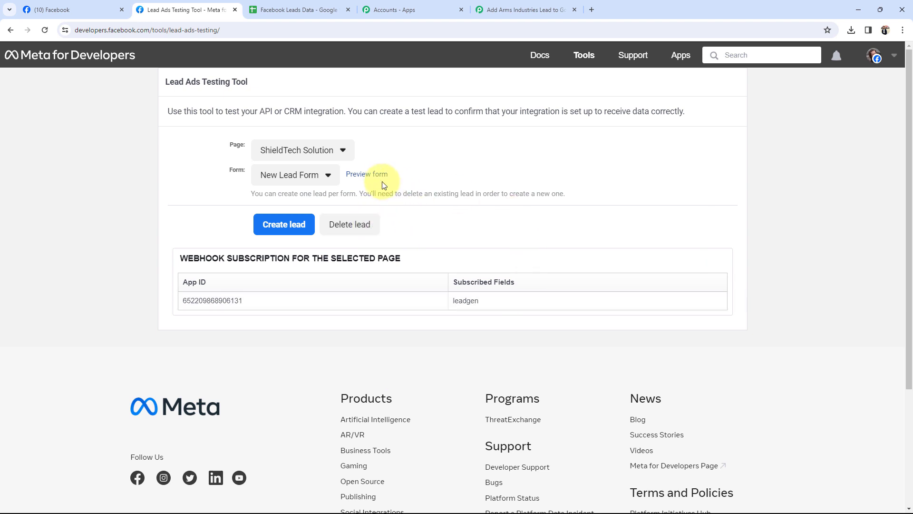
Step: Submit a test lead with full name, email and phone number through the New Lead Form preview
{"action": "left_click", "coordinate": [376, 183]}
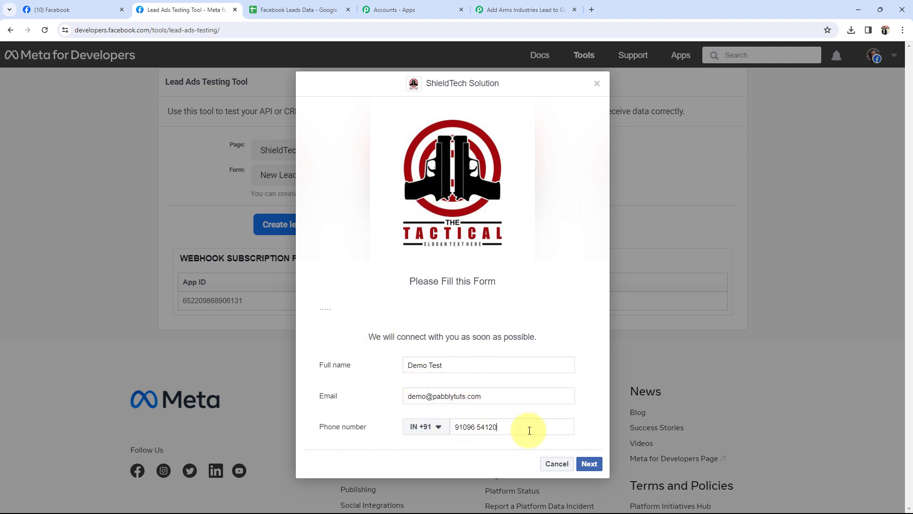
{"action": "left_click", "coordinate": [590, 464]}
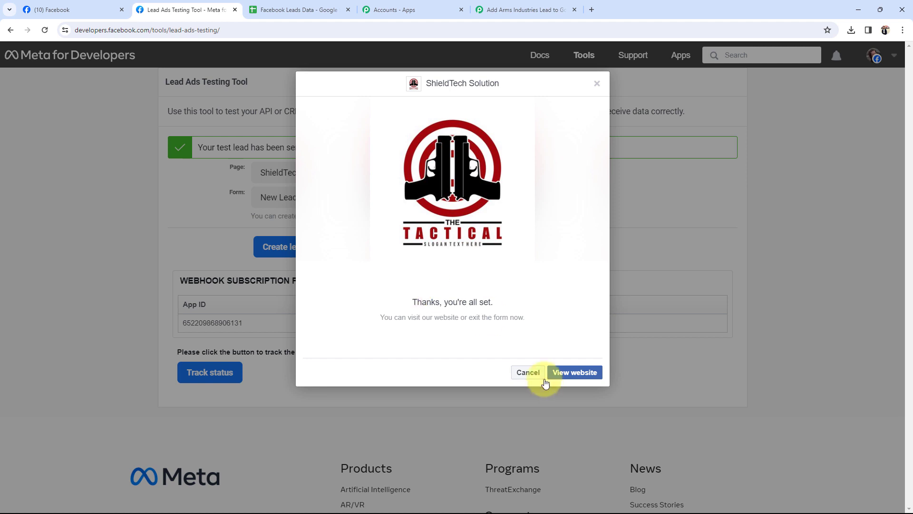
{"action": "left_click", "coordinate": [528, 373]}
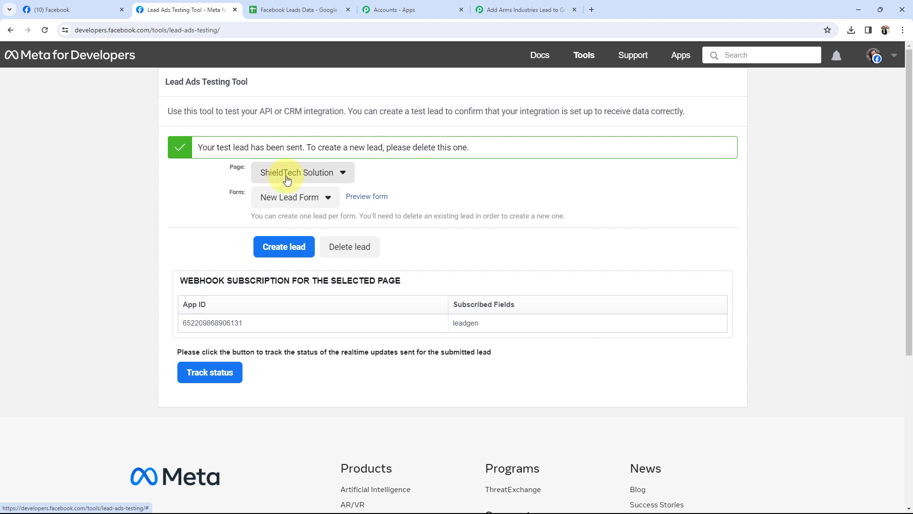
{"action": "left_click", "coordinate": [487, 4]}
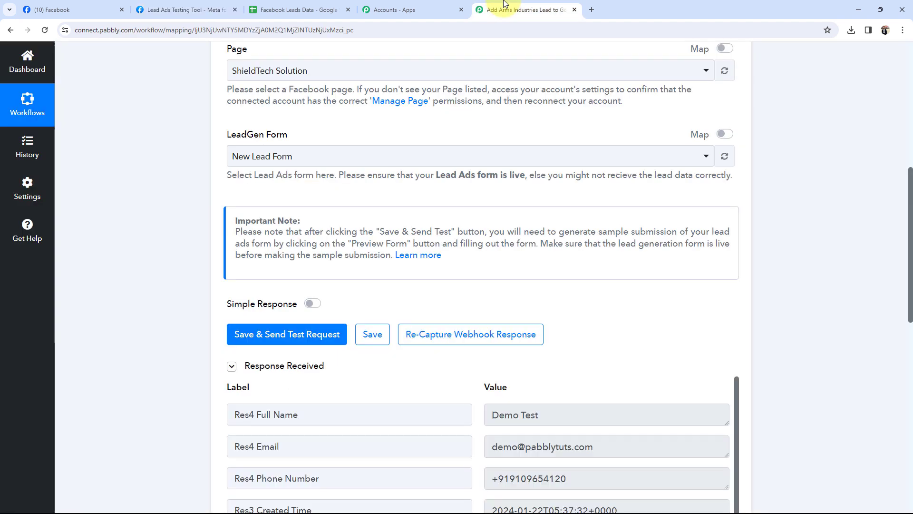
{"action": "scroll", "coordinate": [143, 314], "scroll_direction": "down", "scroll_amount": 1}
{"action": "scroll", "coordinate": [146, 304], "scroll_direction": "down", "scroll_amount": 1}
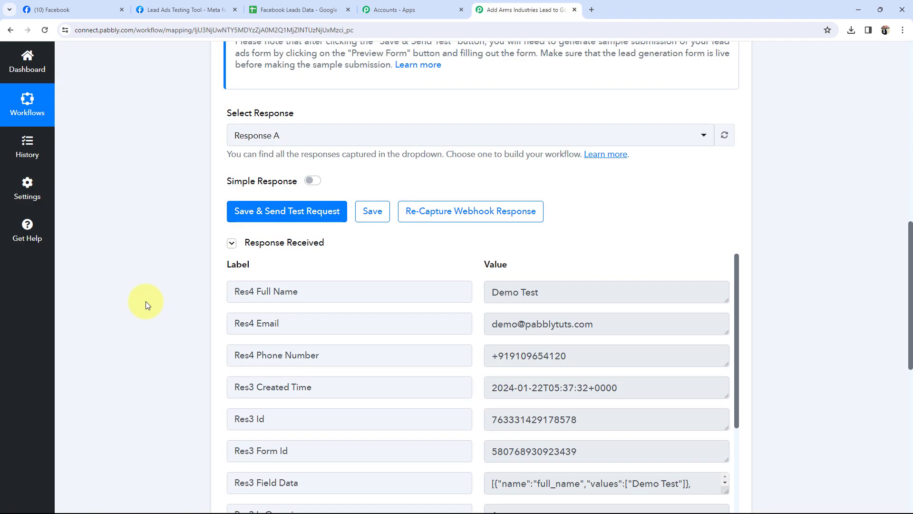
{"action": "scroll", "coordinate": [145, 304], "scroll_direction": "down", "scroll_amount": 4}
{"action": "scroll", "coordinate": [145, 302], "scroll_direction": "down", "scroll_amount": 1}
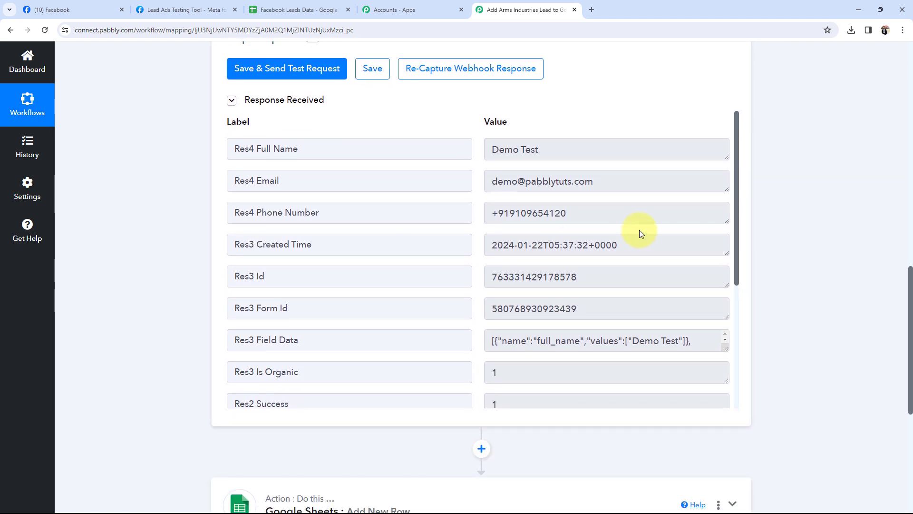
{"action": "left_click_drag", "start_coordinate": [546, 149], "coordinate": [270, 170]}
{"action": "mouse_move", "coordinate": [590, 181]}
{"action": "left_mouse_down"}
{"action": "mouse_move", "coordinate": [484, 179]}
{"action": "mouse_move", "coordinate": [102, 255]}
{"action": "left_mouse_up"}
{"action": "left_click", "coordinate": [489, 215]}
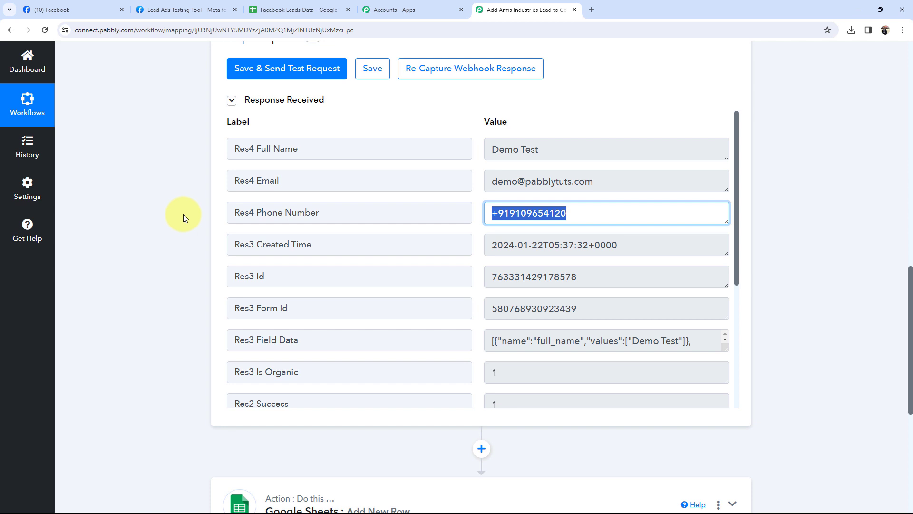
{"action": "left_click", "coordinate": [184, 214]}
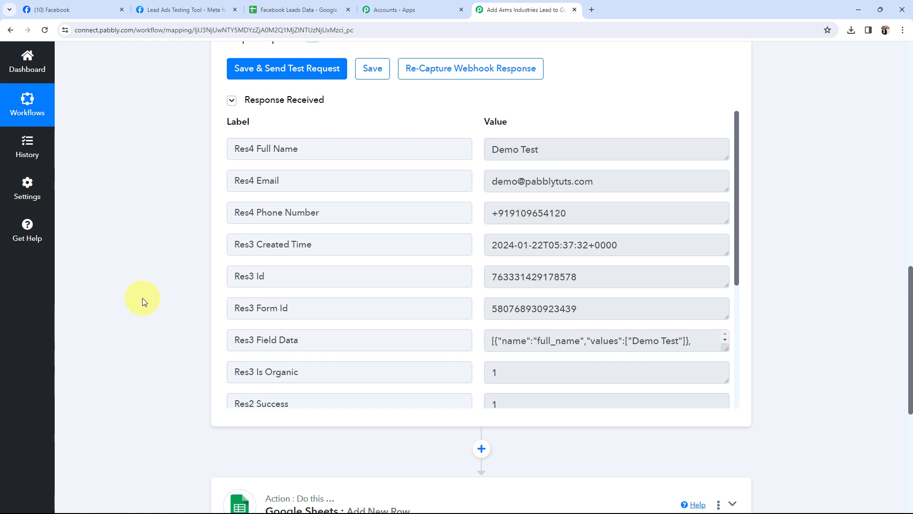
{"action": "scroll", "coordinate": [142, 298], "scroll_direction": "up", "scroll_amount": 3}
{"action": "scroll", "coordinate": [142, 298], "scroll_direction": "up", "scroll_amount": 15}
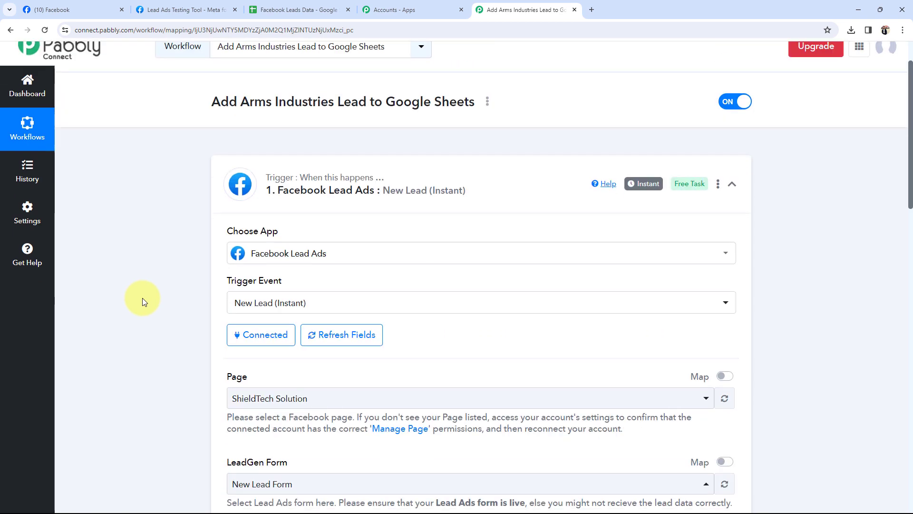
Step: Collapse the Facebook Lead Ads trigger and expand the Google Sheets Add New Row action to connect an account
{"action": "left_click", "coordinate": [376, 245]}
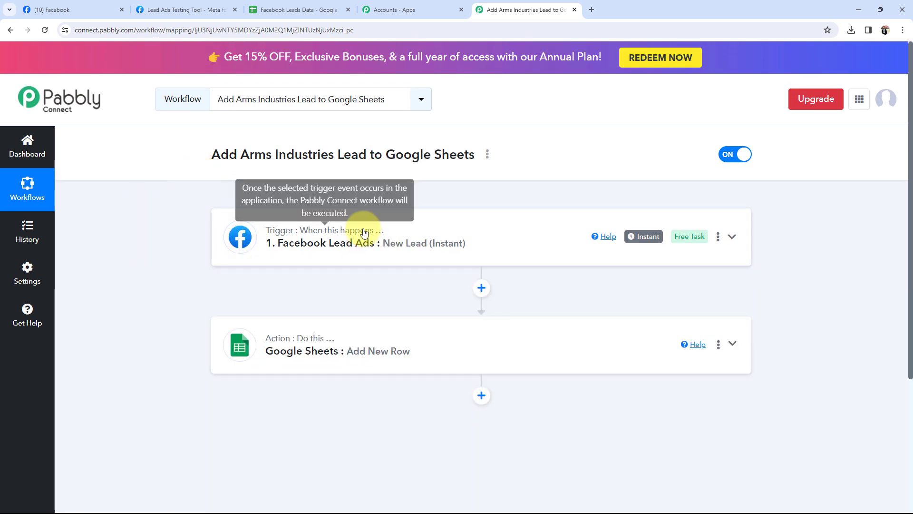
{"action": "mouse_move", "coordinate": [341, 230]}
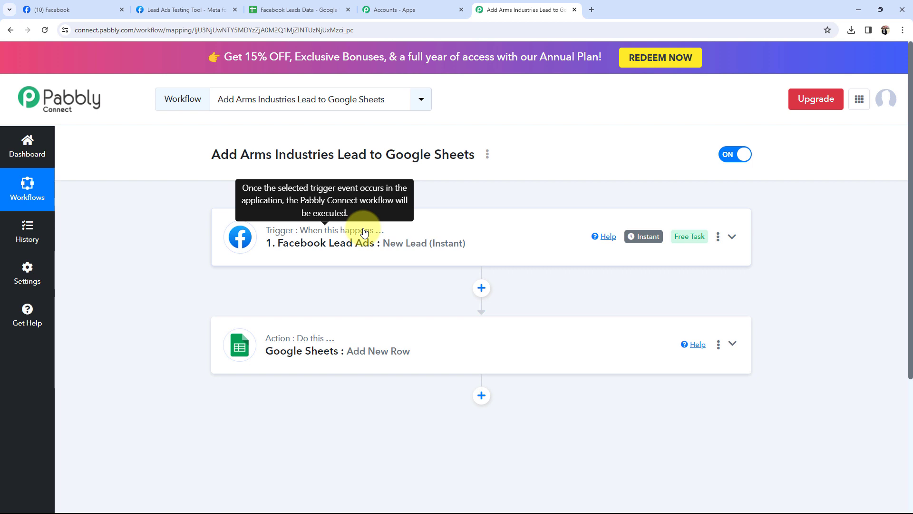
{"action": "left_click", "coordinate": [341, 335]}
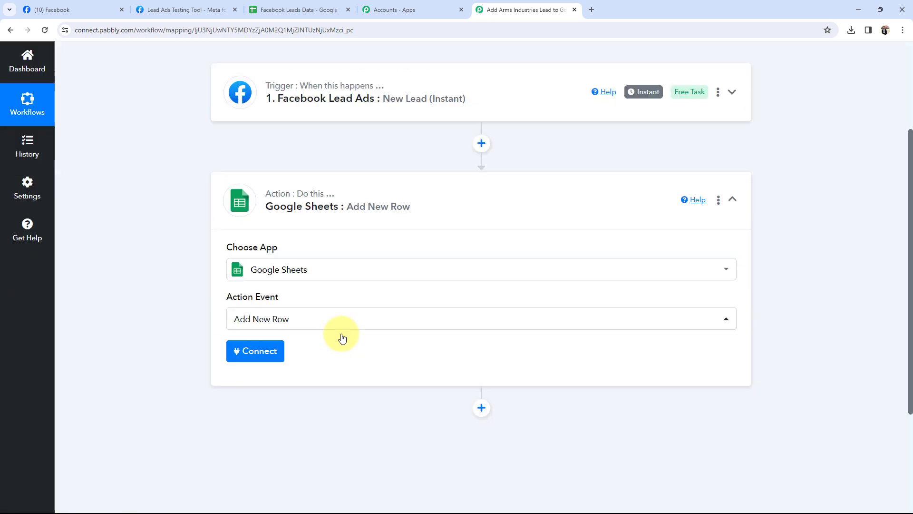
{"action": "left_click", "coordinate": [257, 329]}
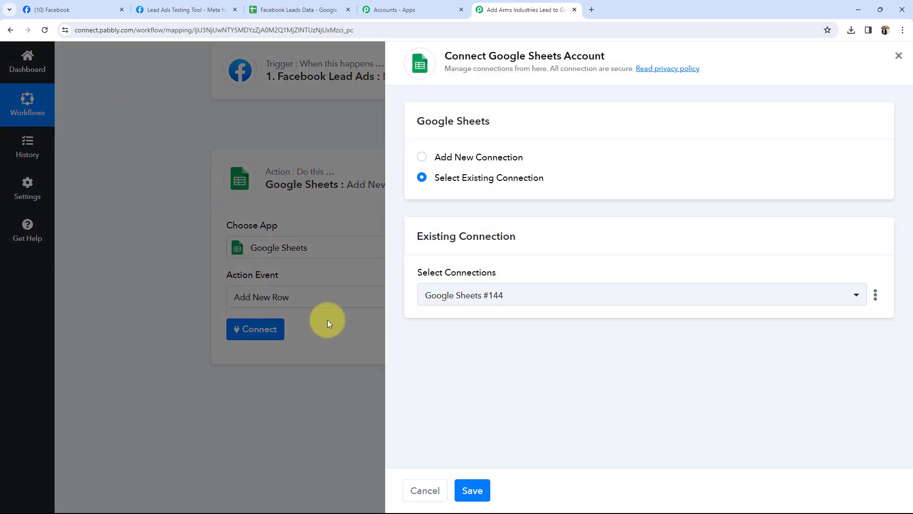
Step: Add a new Google Sheets connection by signing in with Google and allowing Pabbly access
{"action": "left_click", "coordinate": [421, 158]}
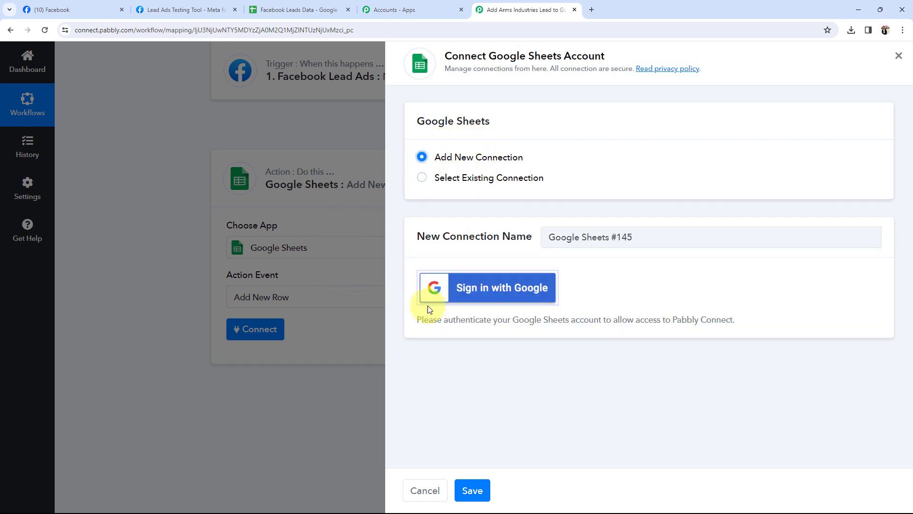
{"action": "left_click", "coordinate": [491, 281]}
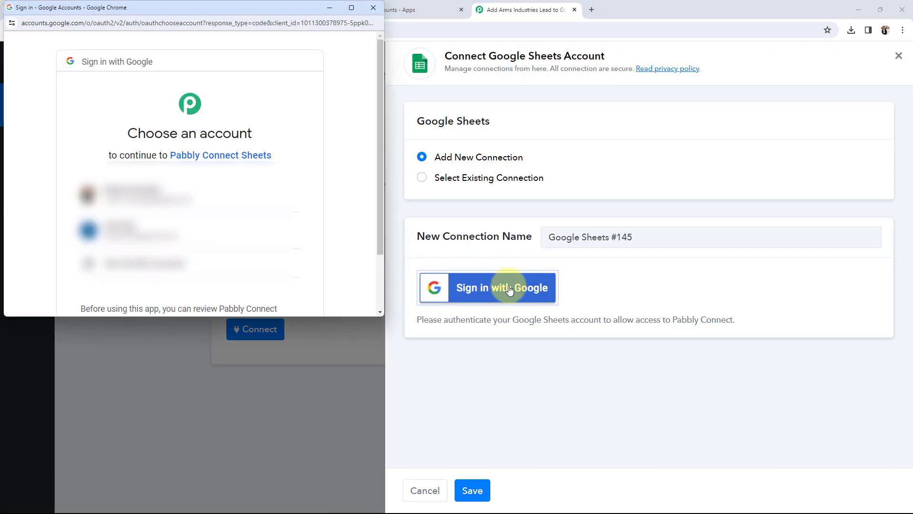
{"action": "left_click", "coordinate": [145, 192]}
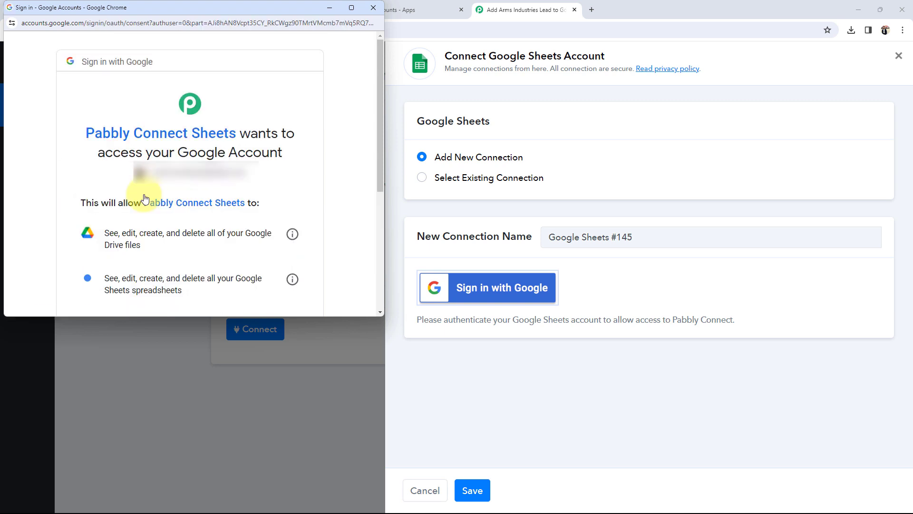
{"action": "scroll", "coordinate": [241, 205], "scroll_direction": "down", "scroll_amount": 5}
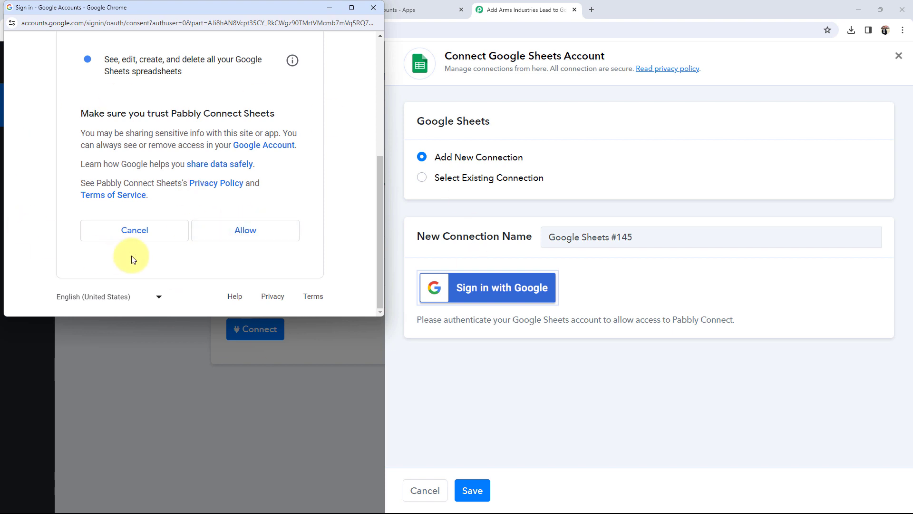
{"action": "left_click", "coordinate": [230, 231]}
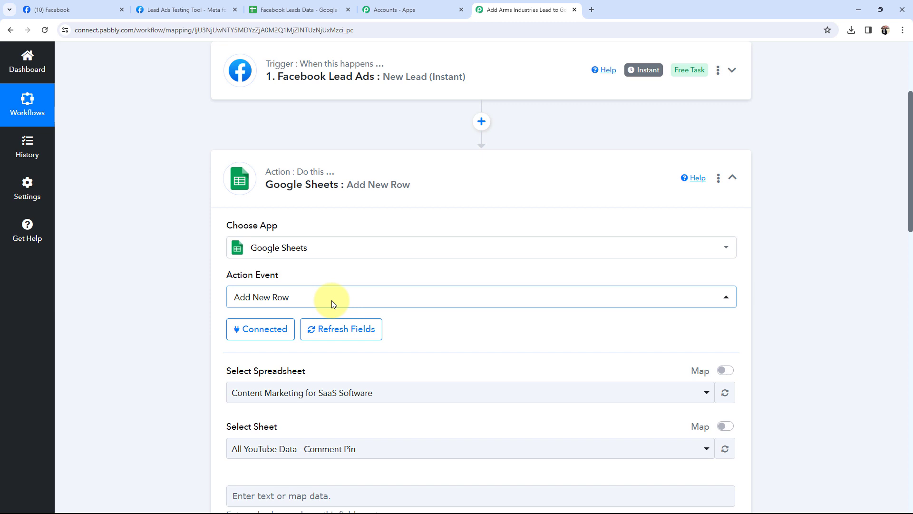
Step: Select the Facebook Leads Data spreadsheet in the Google Sheets action
{"action": "scroll", "coordinate": [212, 298], "scroll_direction": "down", "scroll_amount": 4}
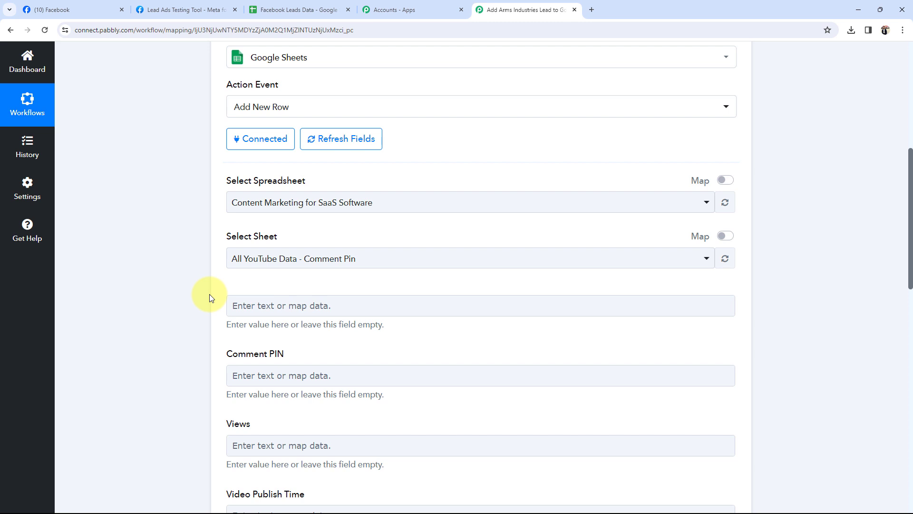
{"action": "left_click", "coordinate": [295, 9]}
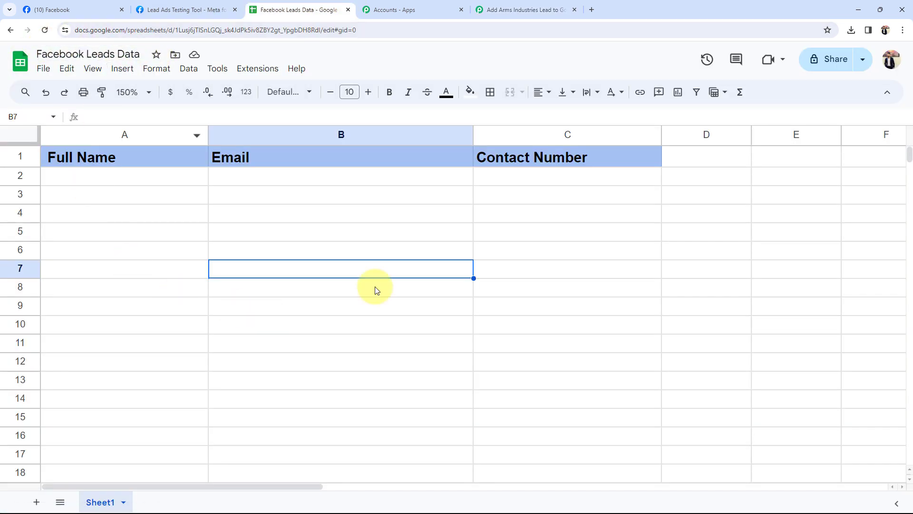
{"action": "left_click", "coordinate": [523, 9]}
{"action": "left_click", "coordinate": [323, 202]}
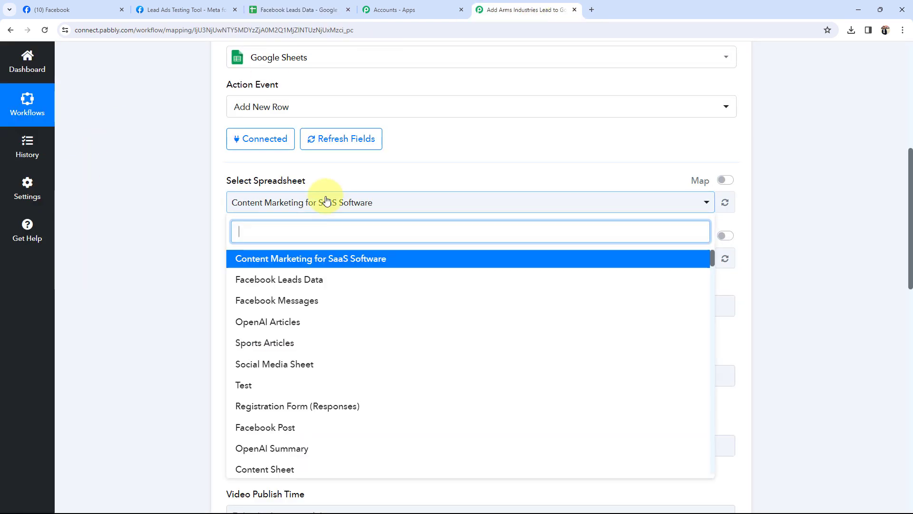
{"action": "left_click", "coordinate": [295, 279]}
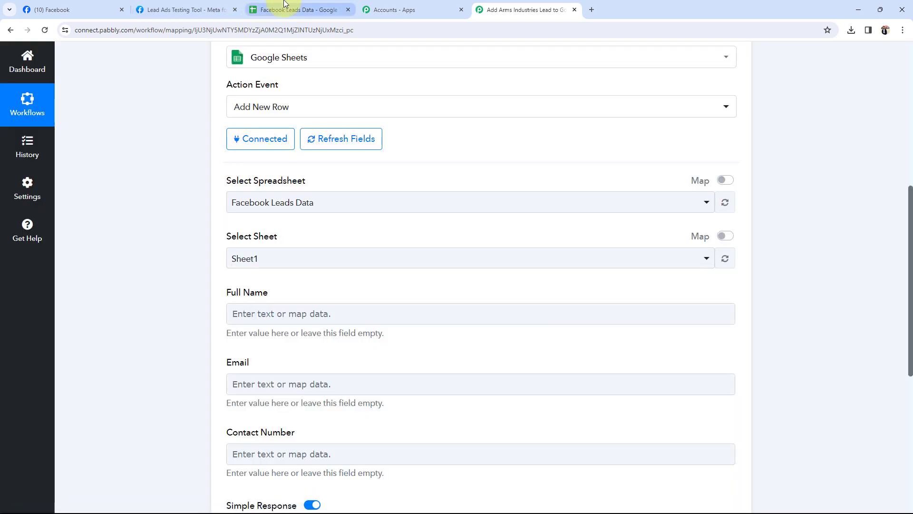
Step: Choose Sheet1 as the target sheet after checking its Full Name, Email and Contact Number headers
{"action": "left_click", "coordinate": [297, 10]}
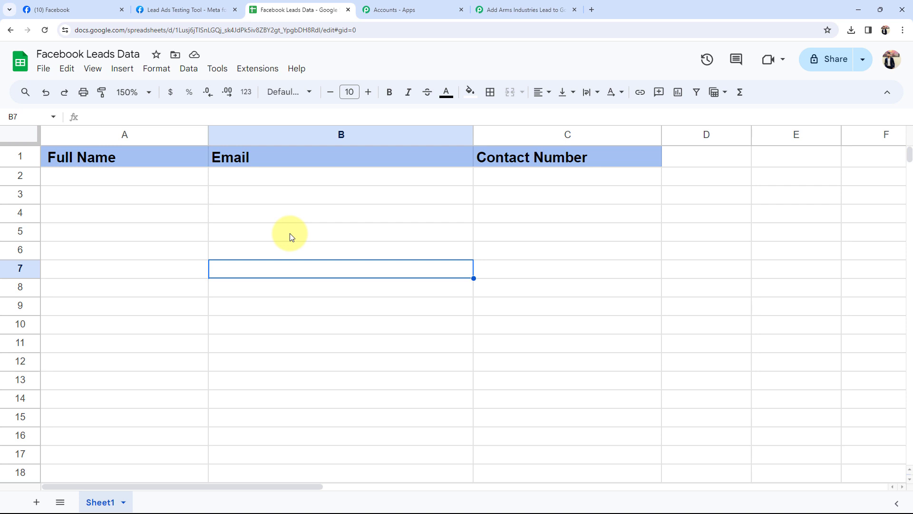
{"action": "left_click", "coordinate": [542, 9]}
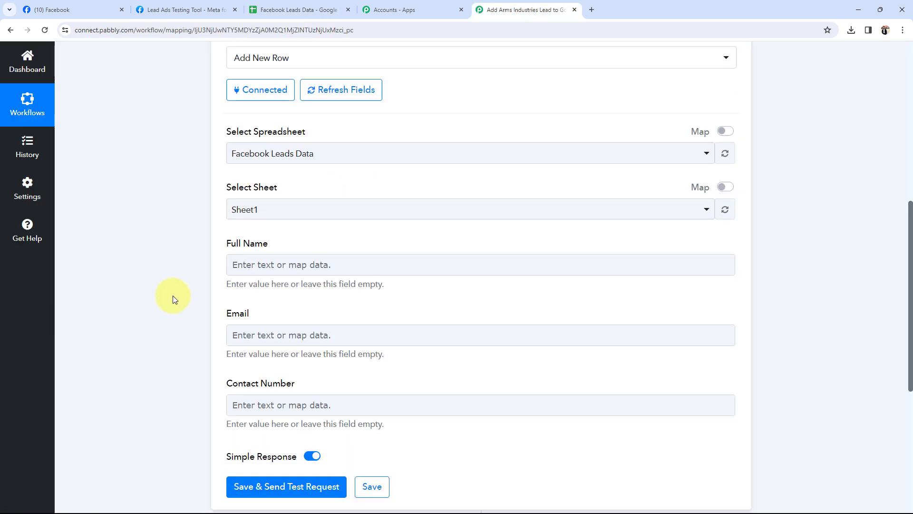
{"action": "scroll", "coordinate": [174, 298], "scroll_direction": "down", "scroll_amount": 1}
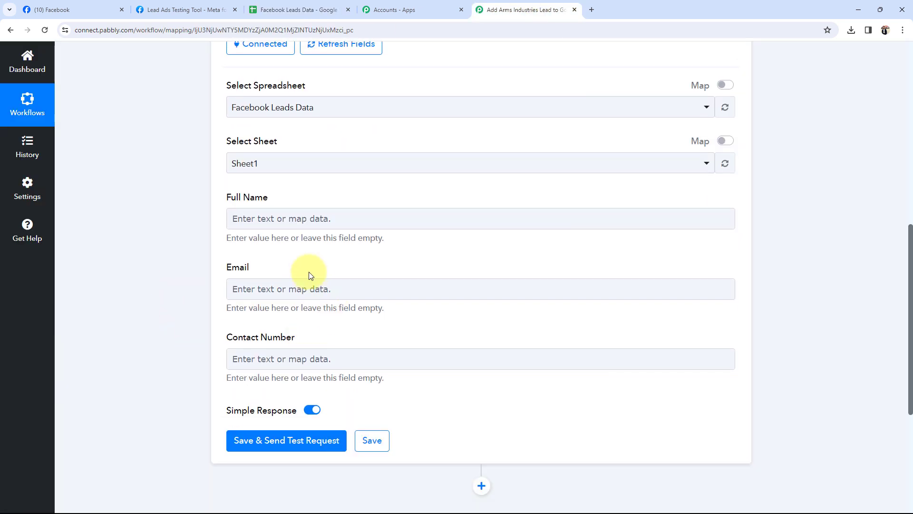
{"action": "left_click", "coordinate": [254, 167]}
{"action": "left_click", "coordinate": [260, 219]}
{"action": "left_click", "coordinate": [309, 9]}
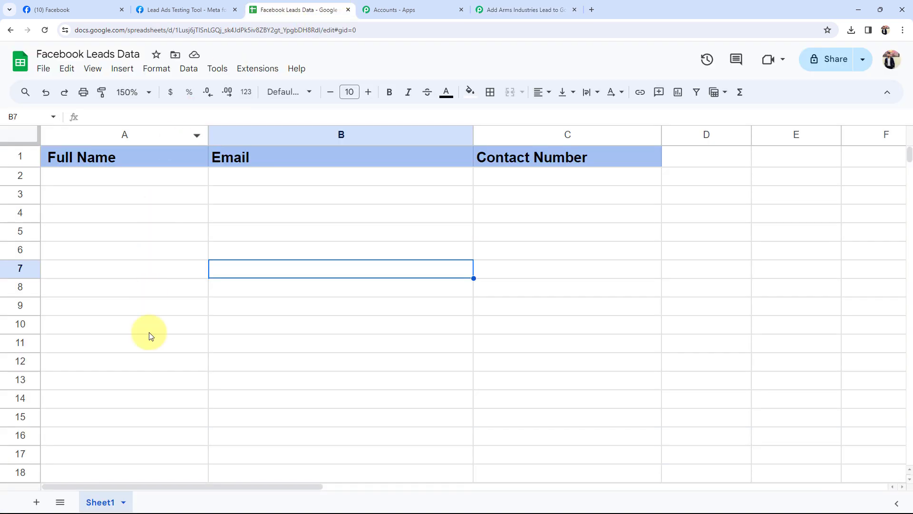
{"action": "left_click", "coordinate": [518, 9]}
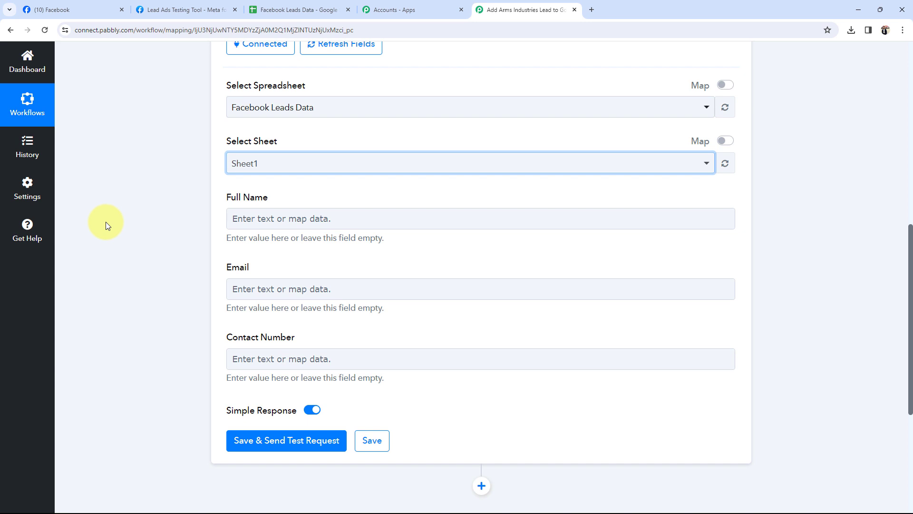
{"action": "scroll", "coordinate": [100, 285], "scroll_direction": "up", "scroll_amount": 10}
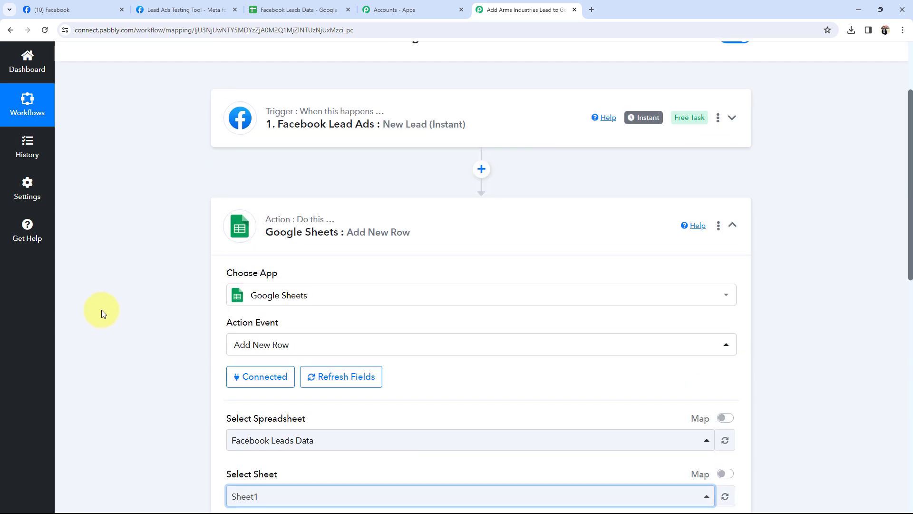
Step: Map the lead's Res4 Full Name into the Full Name field
{"action": "scroll", "coordinate": [125, 318], "scroll_direction": "down", "scroll_amount": 1}
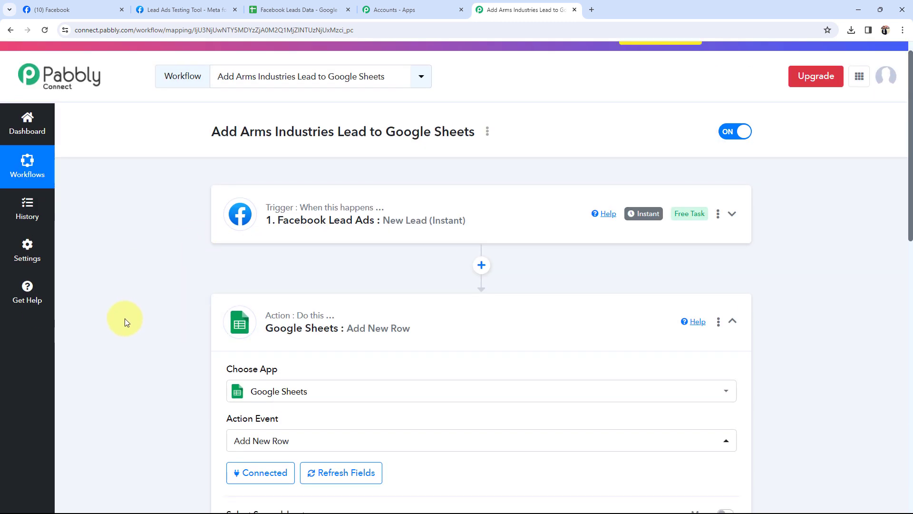
{"action": "scroll", "coordinate": [125, 318], "scroll_direction": "down", "scroll_amount": 7}
{"action": "scroll", "coordinate": [123, 322], "scroll_direction": "down", "scroll_amount": 3}
{"action": "scroll", "coordinate": [123, 323], "scroll_direction": "down", "scroll_amount": 1}
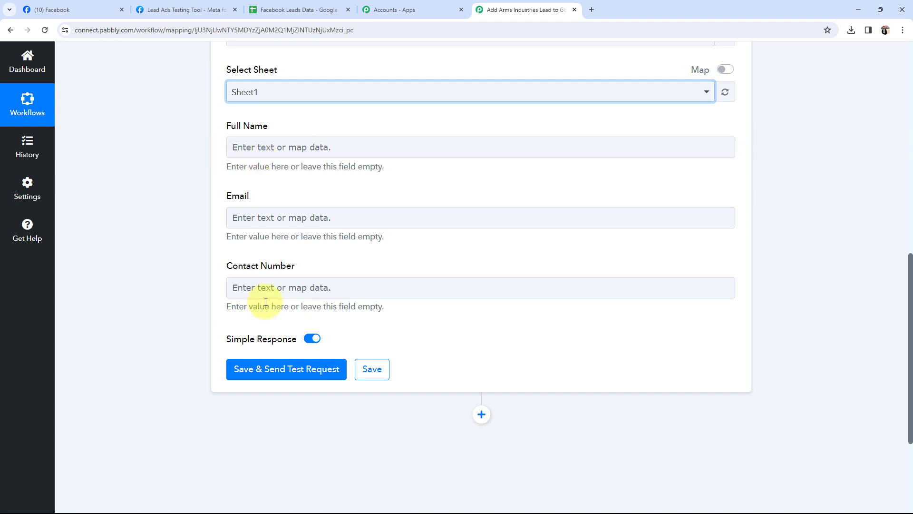
{"action": "left_click", "coordinate": [266, 149]}
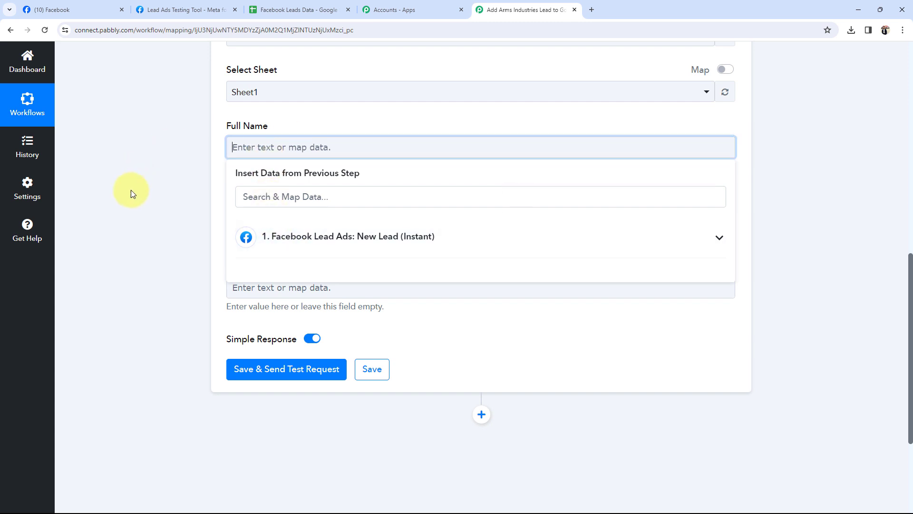
{"action": "left_click", "coordinate": [692, 241]}
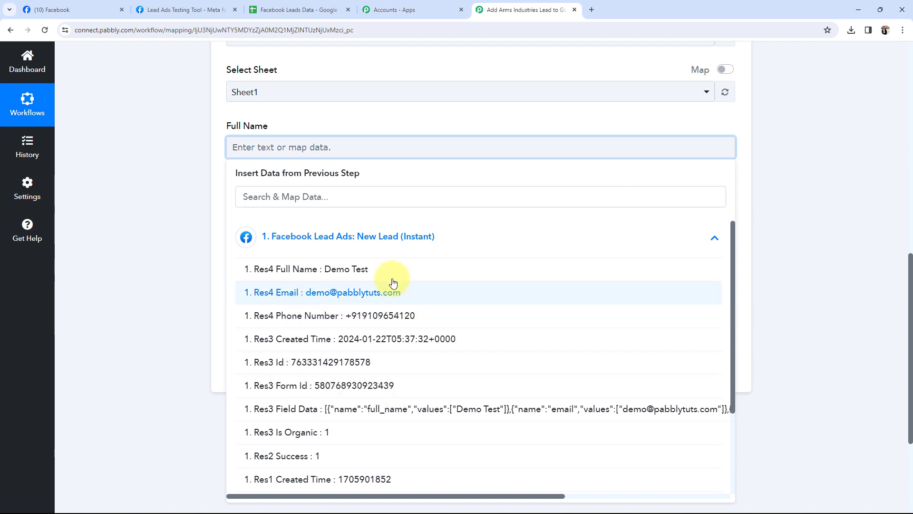
{"action": "left_click", "coordinate": [332, 269]}
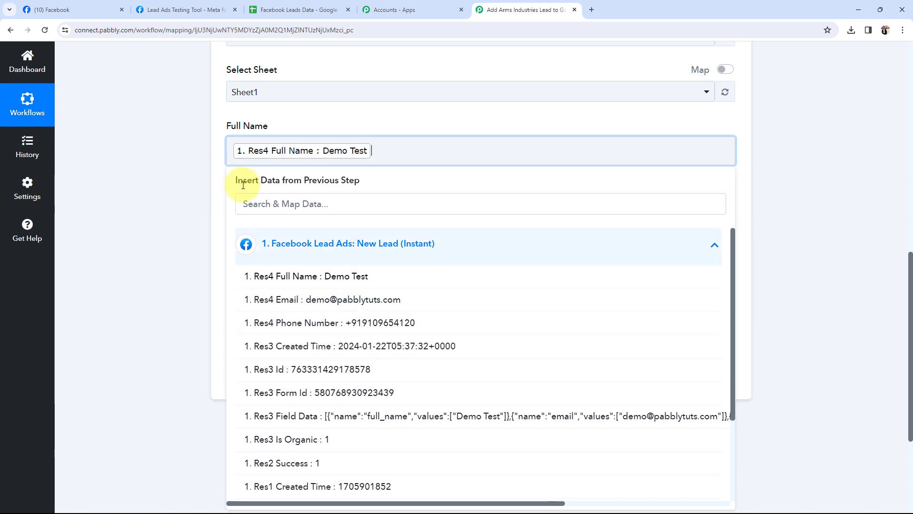
{"action": "left_click", "coordinate": [187, 147]}
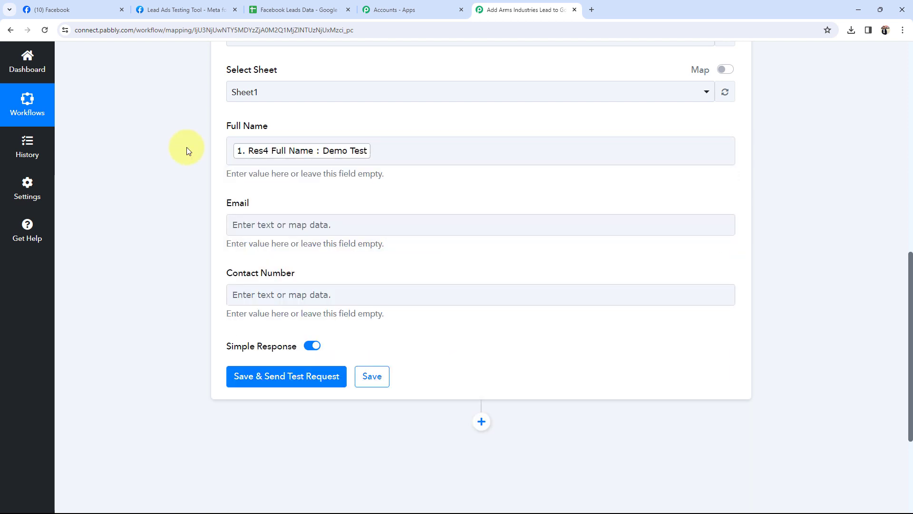
Step: Map Res4 Email into Email and Res4 Phone Number into Contact Number
{"action": "left_click", "coordinate": [261, 221]}
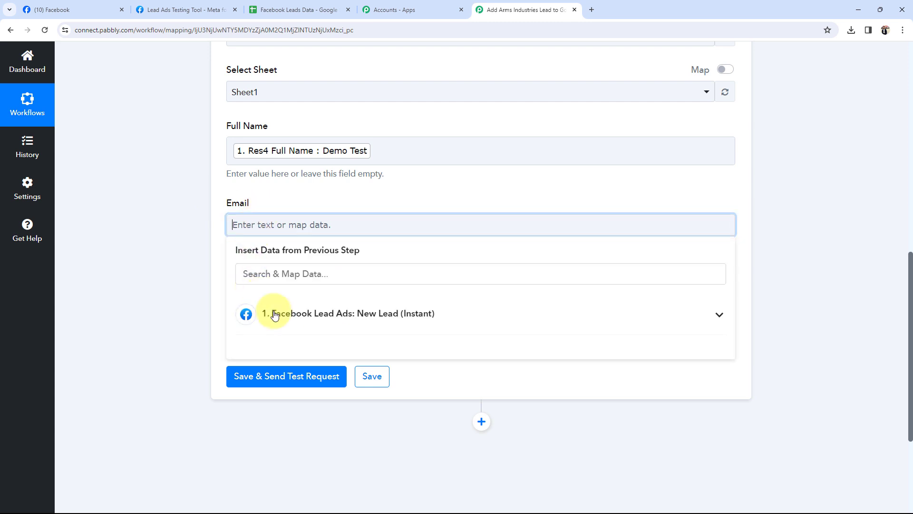
{"action": "left_click", "coordinate": [274, 315]}
{"action": "left_click", "coordinate": [356, 371]}
{"action": "left_click", "coordinate": [195, 276]}
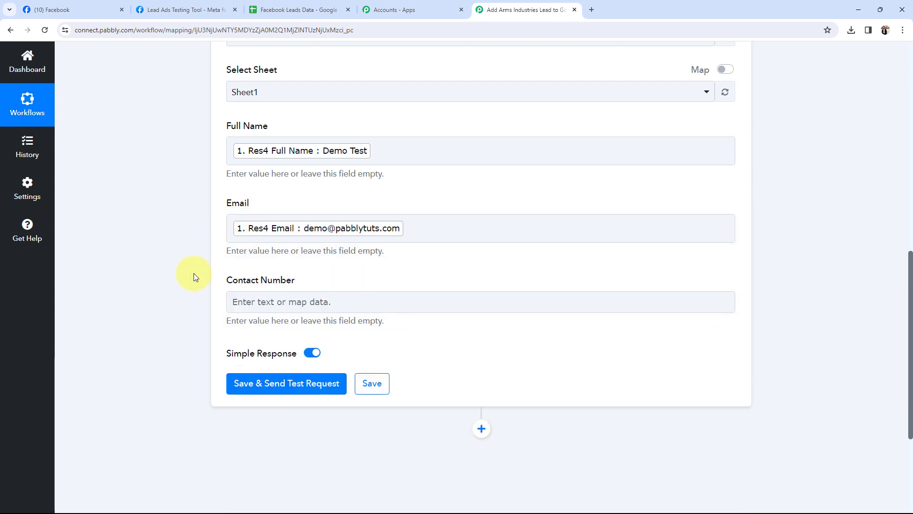
{"action": "scroll", "coordinate": [193, 276], "scroll_direction": "down", "scroll_amount": 2}
{"action": "left_click", "coordinate": [238, 207]}
{"action": "left_click", "coordinate": [267, 296]}
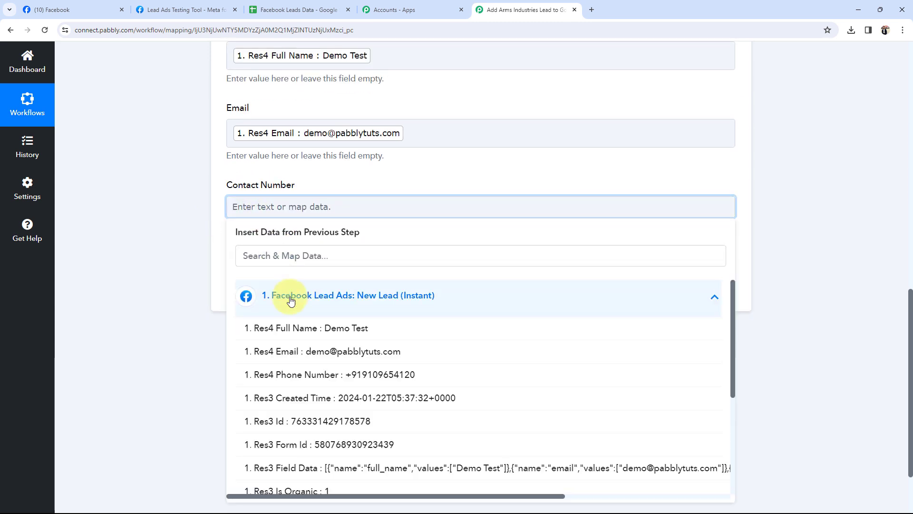
{"action": "left_click", "coordinate": [323, 375]}
{"action": "left_click", "coordinate": [128, 224]}
{"action": "scroll", "coordinate": [153, 250], "scroll_direction": "up", "scroll_amount": 3}
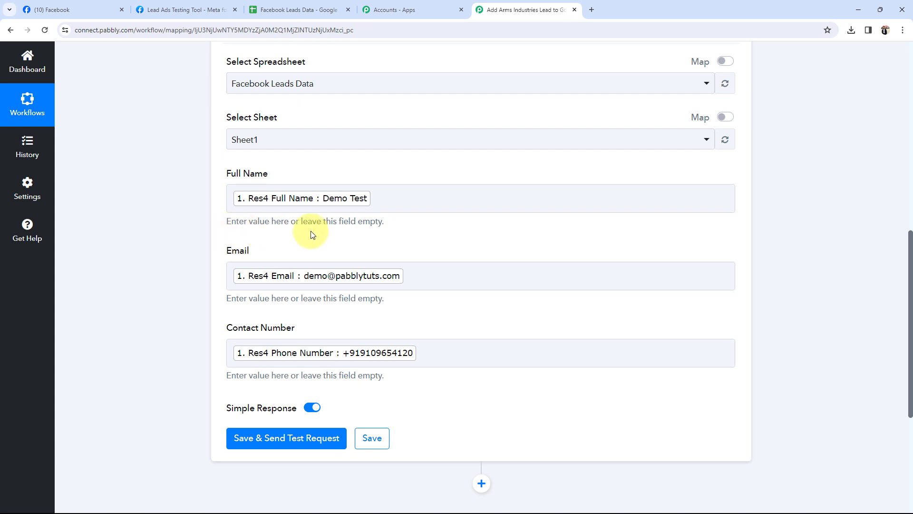
{"action": "left_click", "coordinate": [410, 196]}
{"action": "type", "text": "de"}
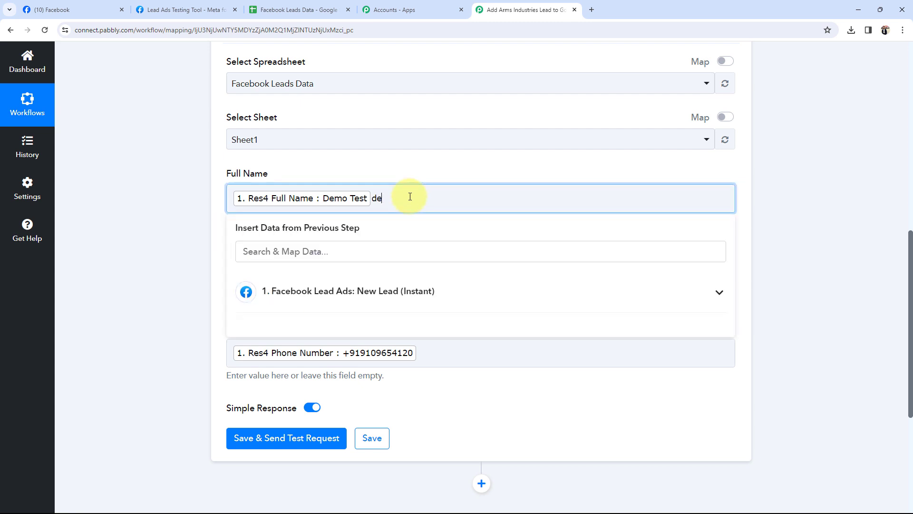
{"action": "type", "text": "mo"}
{"action": "double_click", "coordinate": [384, 198]}
{"action": "left_click", "coordinate": [421, 198]}
{"action": "key", "text": "BackSpace"}
{"action": "key", "text": "BackSpace"}
{"action": "key", "text": "BackSpace"}
{"action": "key", "text": "BackSpace"}
{"action": "left_click", "coordinate": [142, 266]}
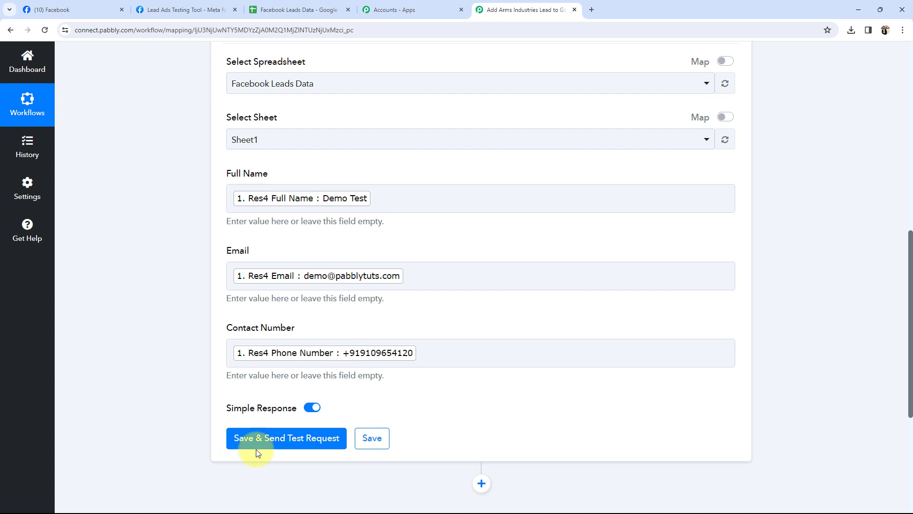
Step: Save the Add New Row step, send a test writing the lead to row 2, and view the spreadsheet
{"action": "left_click", "coordinate": [245, 440]}
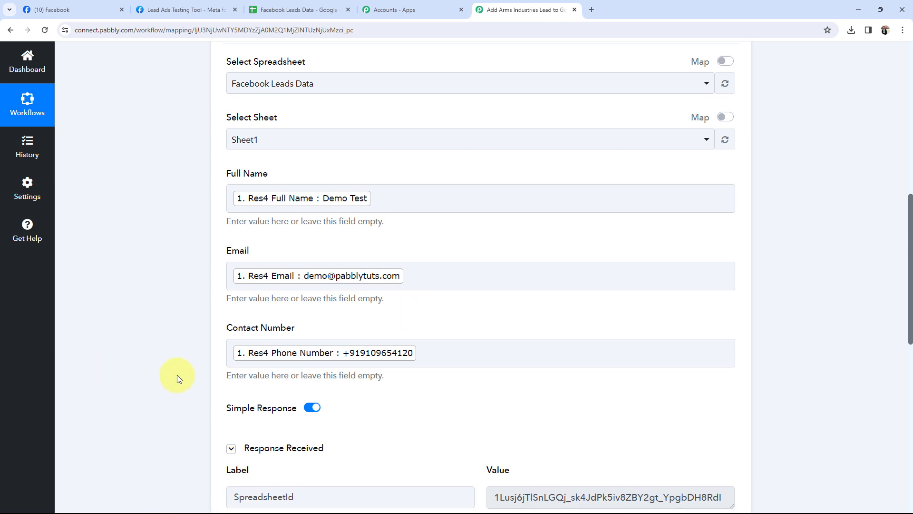
{"action": "scroll", "coordinate": [155, 353], "scroll_direction": "down", "scroll_amount": 5}
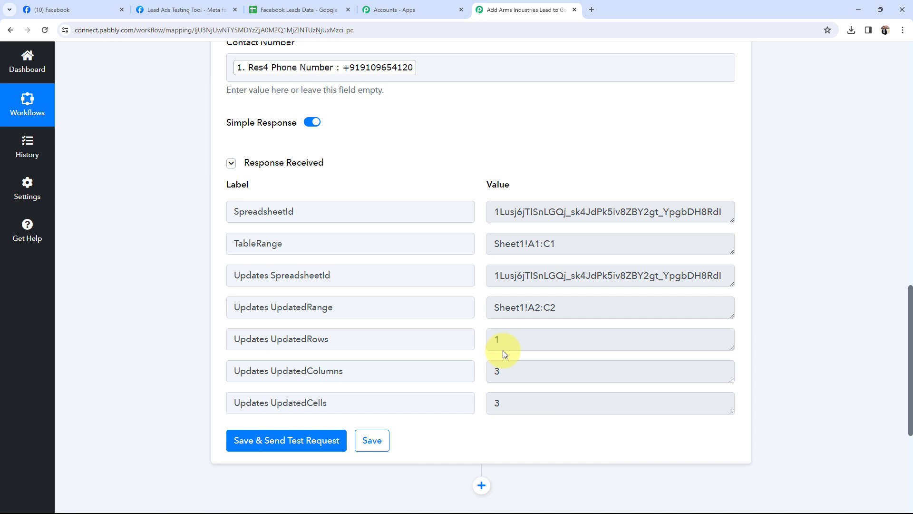
{"action": "left_click", "coordinate": [309, 9]}
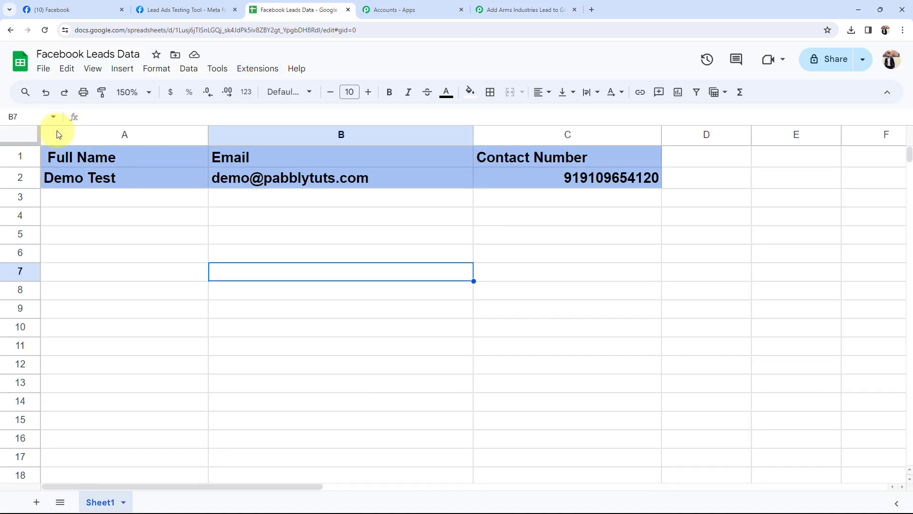
Step: Check the name, email and contact number in cells A2, B2 and C2, then return to Pabbly
{"action": "mouse_move", "coordinate": [124, 135]}
{"action": "left_click", "coordinate": [81, 176]}
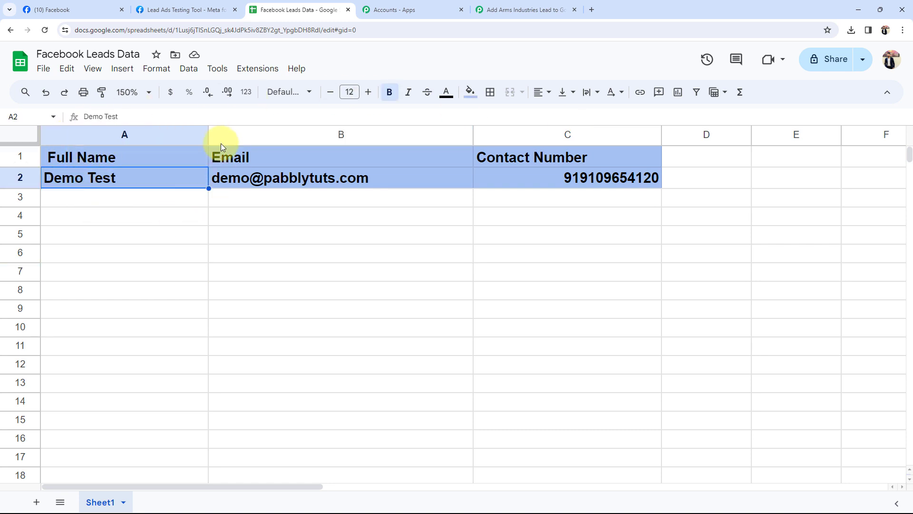
{"action": "left_click", "coordinate": [233, 178]}
{"action": "left_click", "coordinate": [580, 186]}
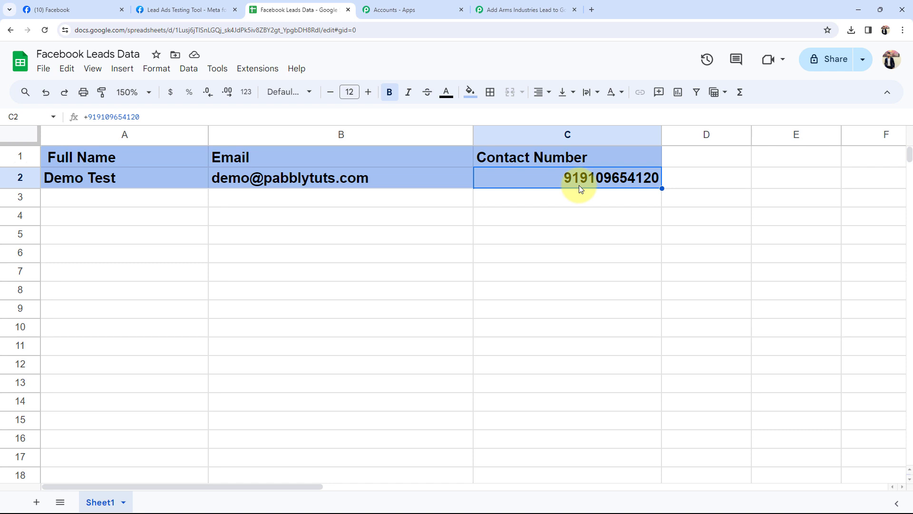
{"action": "left_click", "coordinate": [524, 9]}
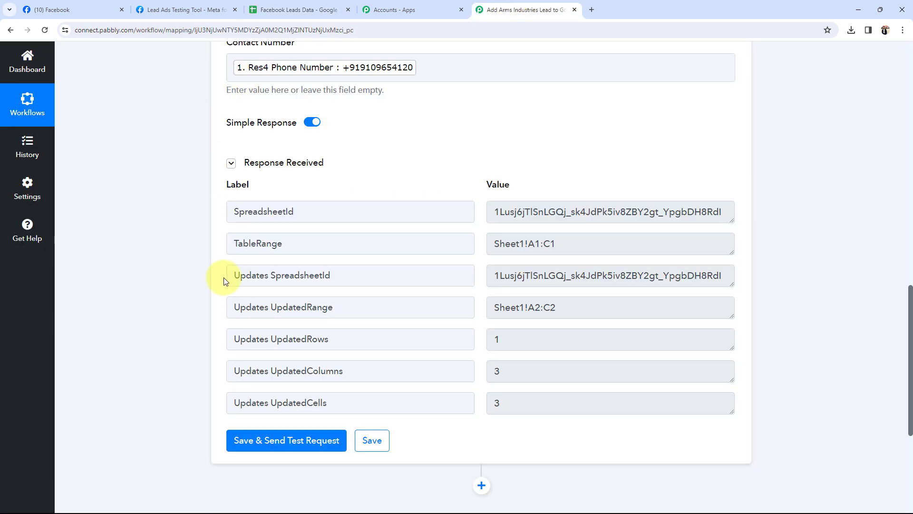
{"action": "scroll", "coordinate": [224, 286], "scroll_direction": "up", "scroll_amount": 5}
{"action": "scroll", "coordinate": [224, 286], "scroll_direction": "up", "scroll_amount": 7}
{"action": "scroll", "coordinate": [224, 286], "scroll_direction": "up", "scroll_amount": 2}
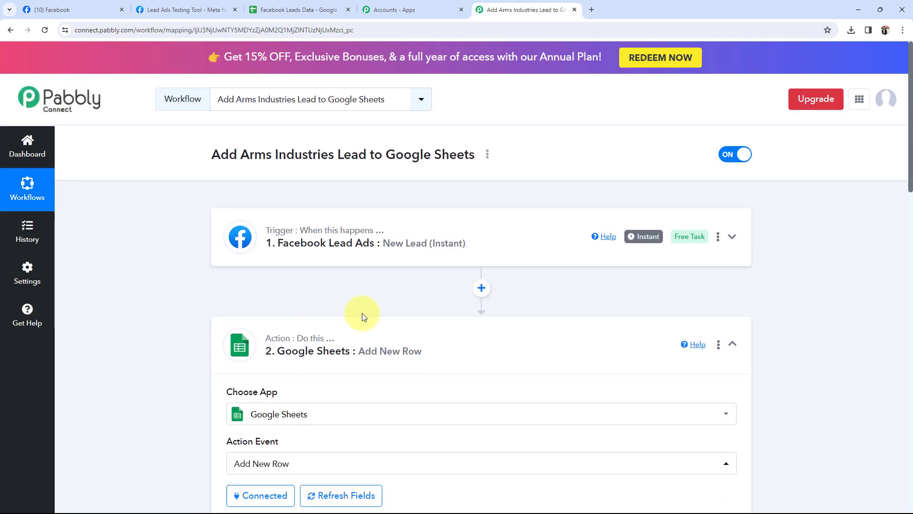